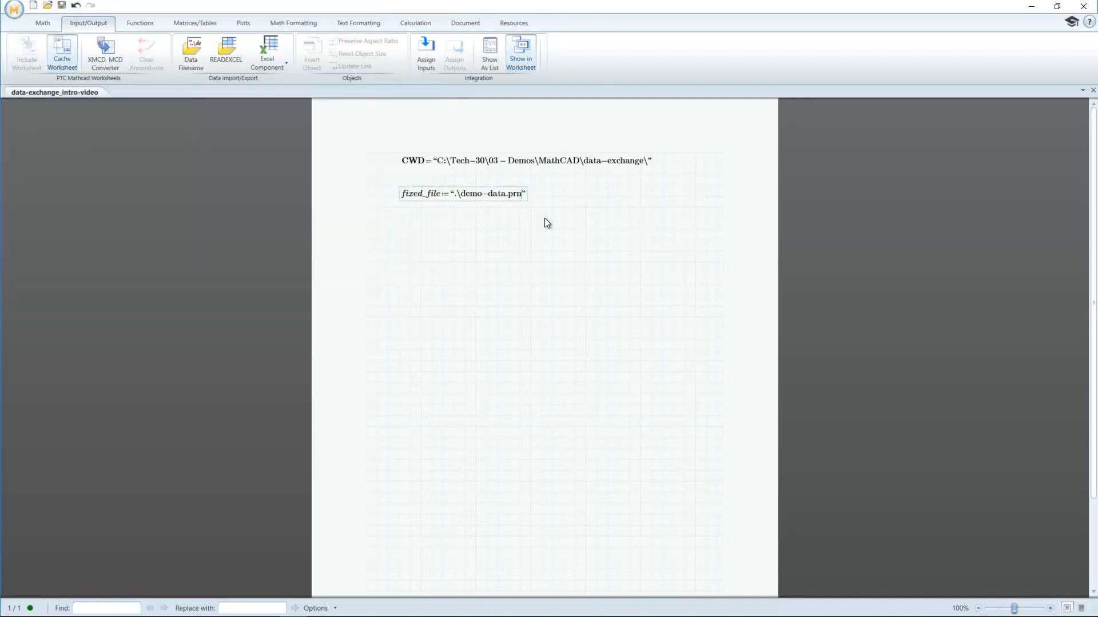
# Define comma_file as the path to the data file demo-data.csv, below the fixed_file definition
pyautogui.press('Return')
pyautogui.write('comma_file:=')
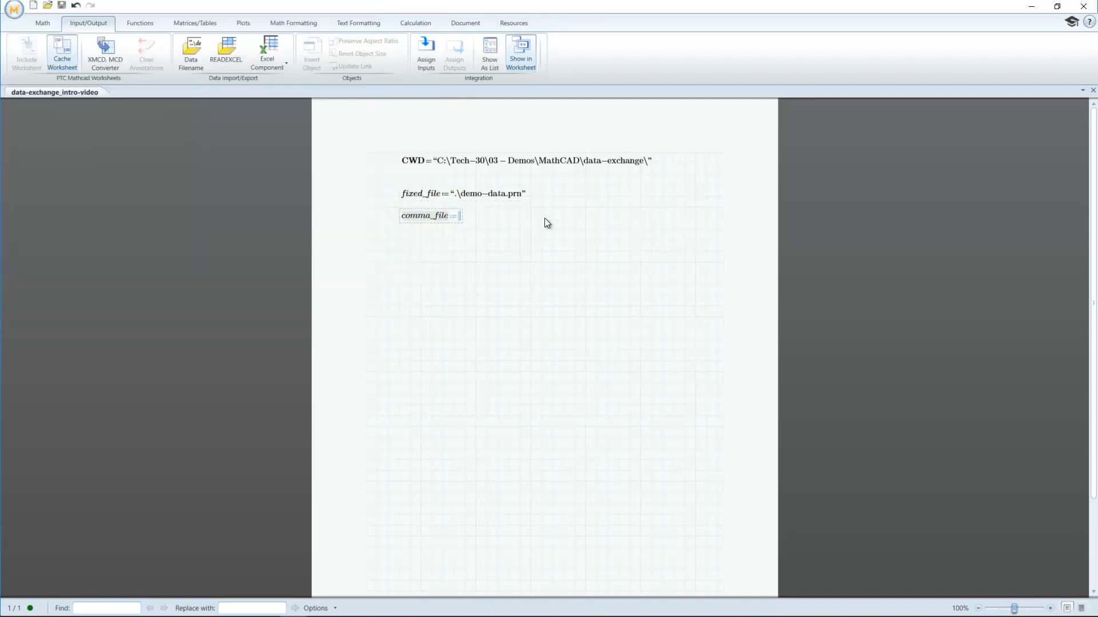
pyautogui.click(192, 50)
pyautogui.doubleClick(155, 83)
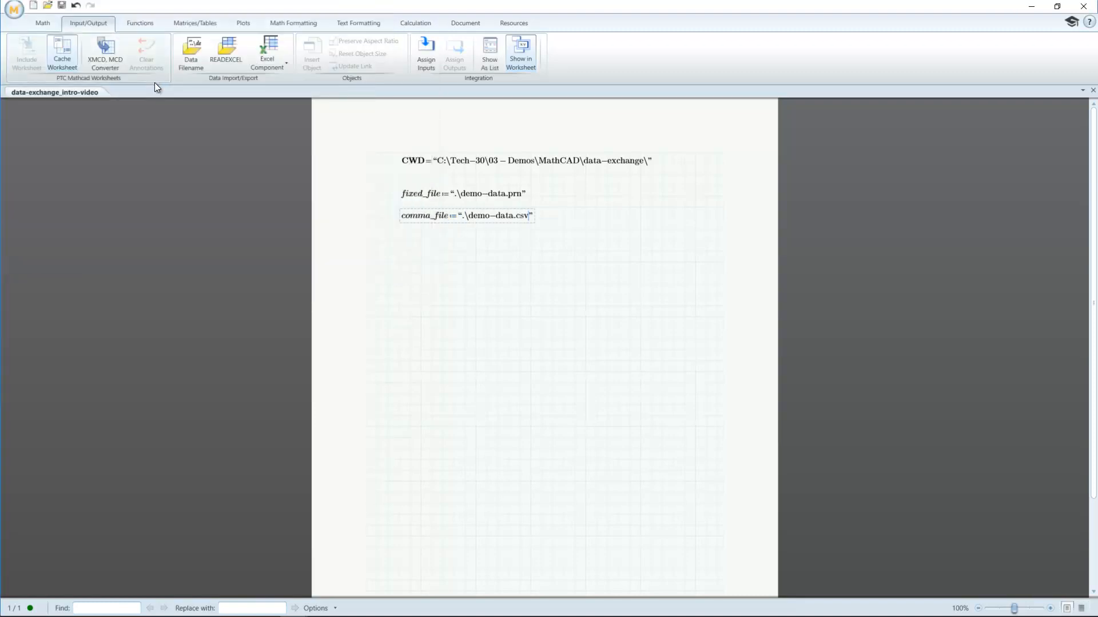
# Define excel_file as the path to the data file demo-data.xlsx, below the comma_file definition
pyautogui.press('Return')
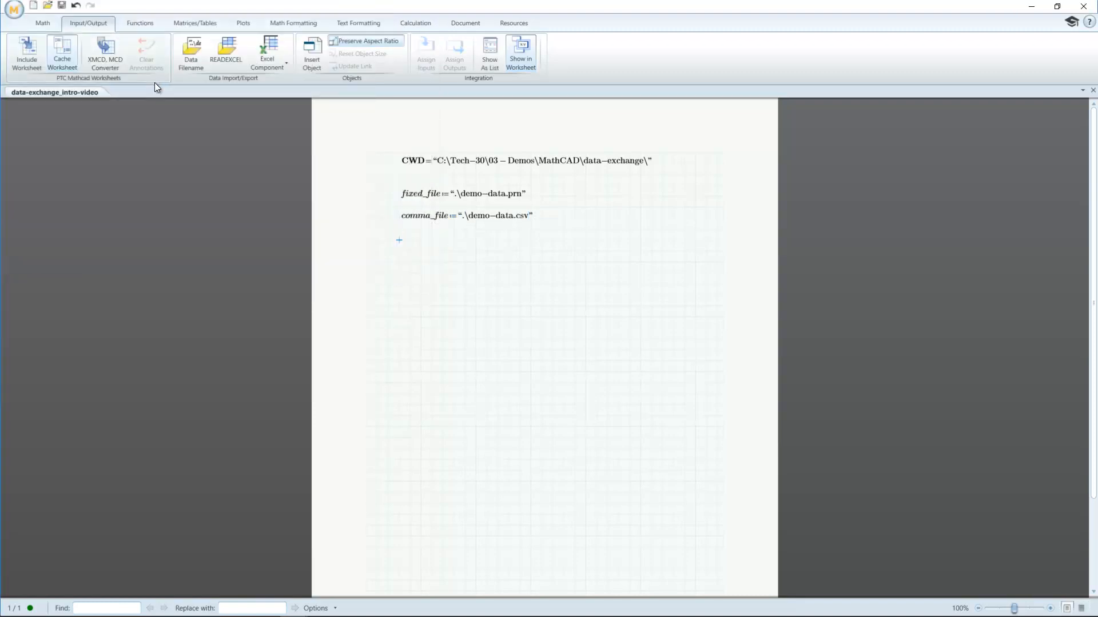
pyautogui.write('excel_')
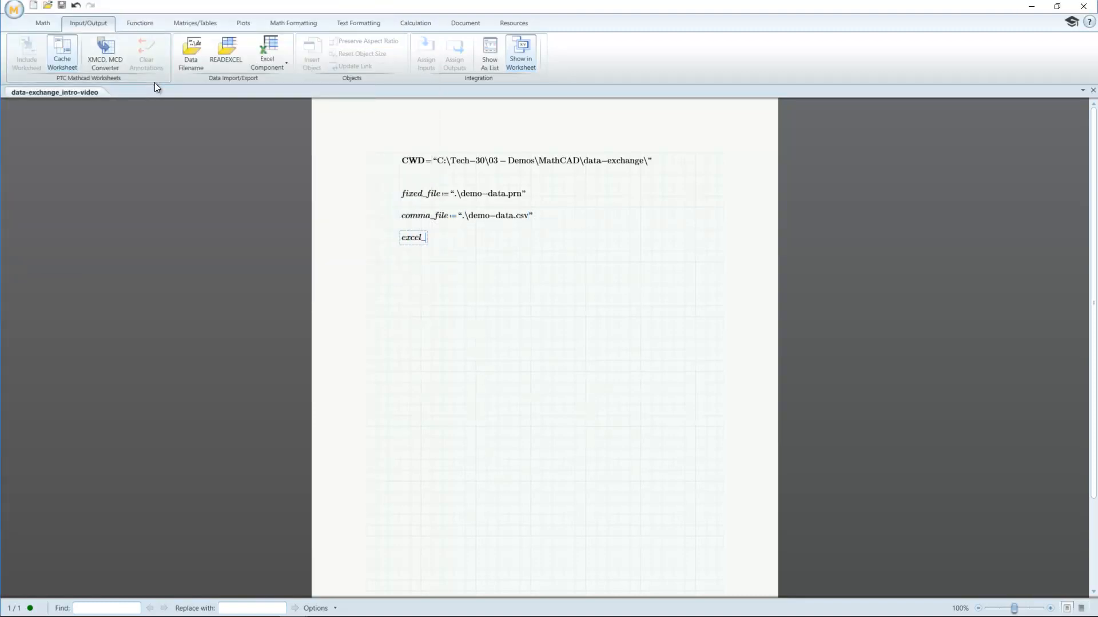
pyautogui.write('file:=')
pyautogui.click(191, 60)
pyautogui.click(366, 238)
pyautogui.click(388, 296)
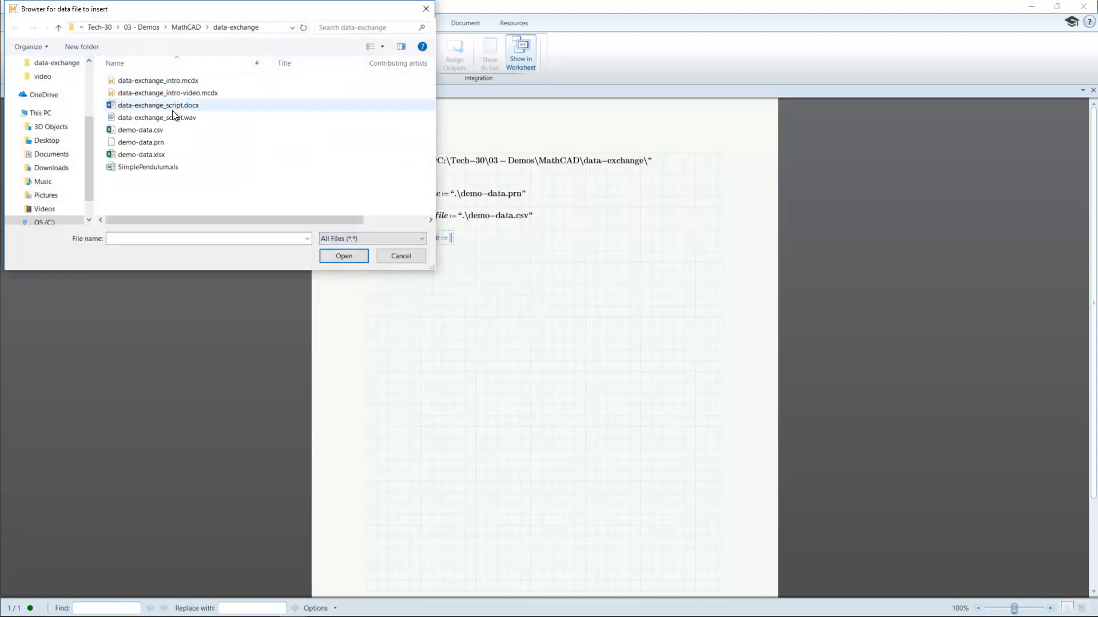
pyautogui.doubleClick(163, 156)
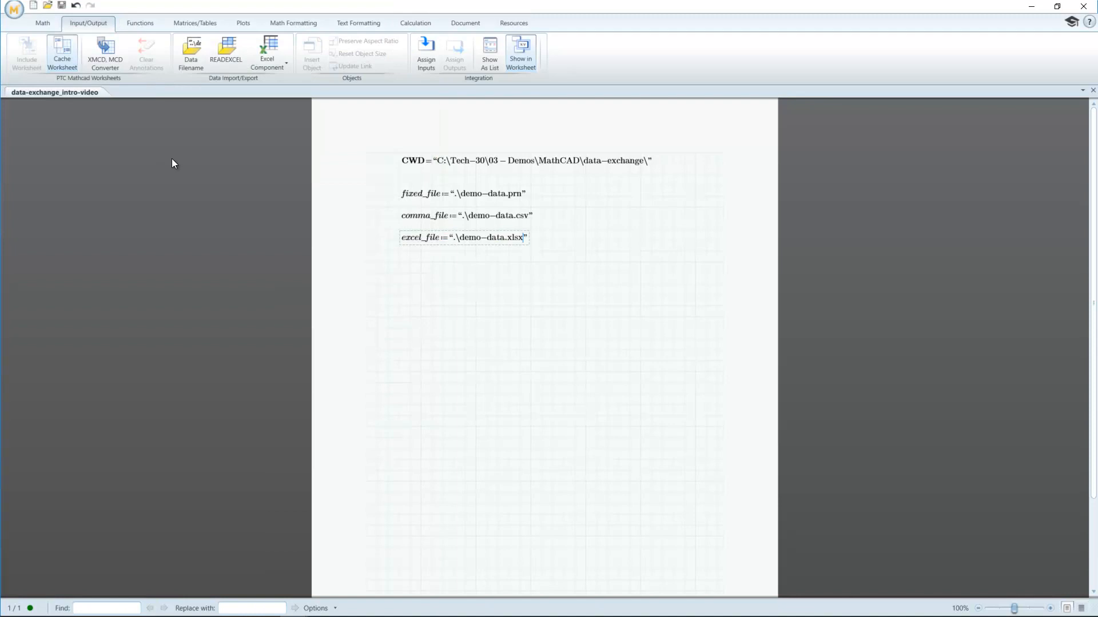
pyautogui.press('Return')
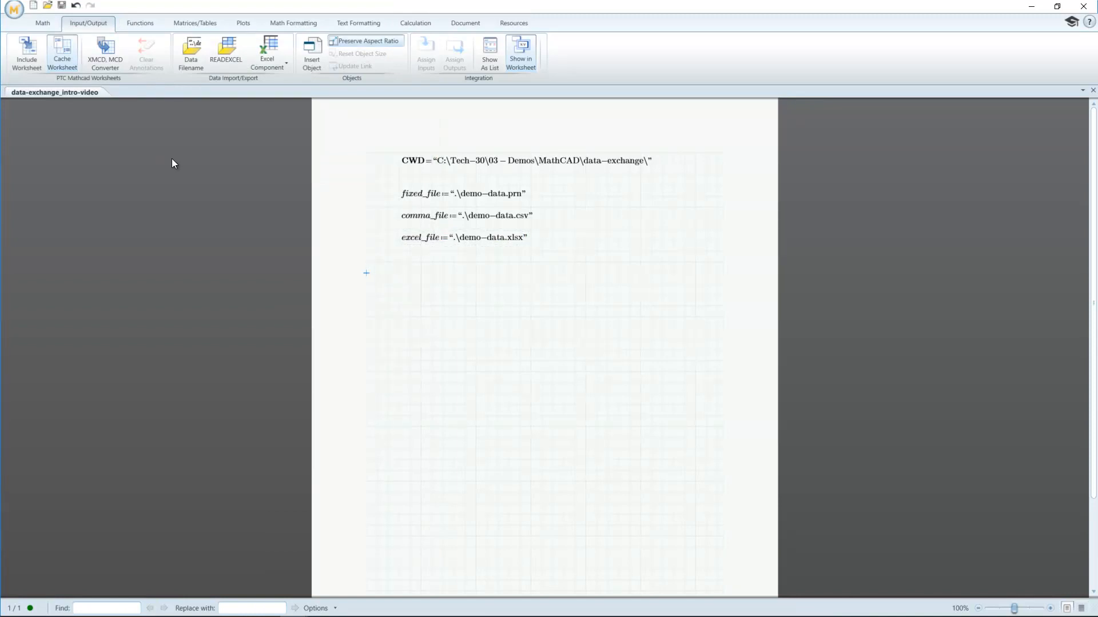
# Define col_widths as a column vector with the values 13, 8, 8 and 8 below the file definitions
pyautogui.write('col_widths:')
pyautogui.hotkey('ctrl', 'm')
pyautogui.write('13')
pyautogui.hotkey('ctrl', 'shift', 'Return')
pyautogui.write('8')
pyautogui.hotkey('ctrl', 'shift', 'Return')
pyautogui.write('8')
pyautogui.hotkey('ctrl', 'shift', 'Return')
pyautogui.write('8')
pyautogui.press('Escape')
# Define range_row as a two-element column vector of 47 and 57 beside col_widths
pyautogui.write('range_row:')
pyautogui.hotkey('ctrl', 'm')
pyautogui.write('47')
pyautogui.hotkey('ctrl', 'shift', 'Return')
pyautogui.write('57')
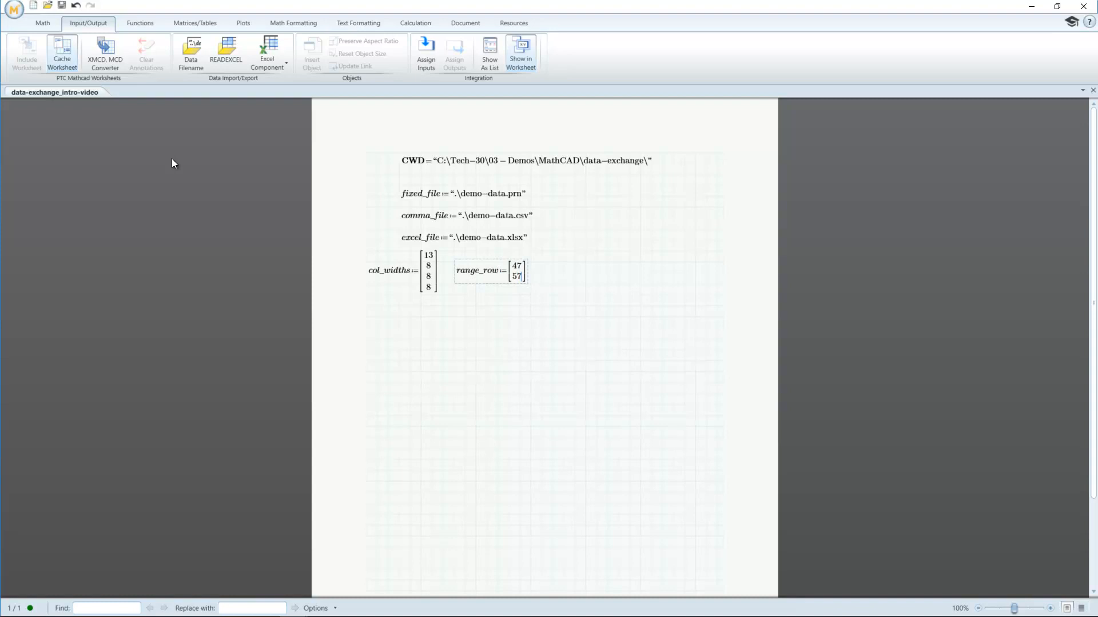
pyautogui.press('Escape')
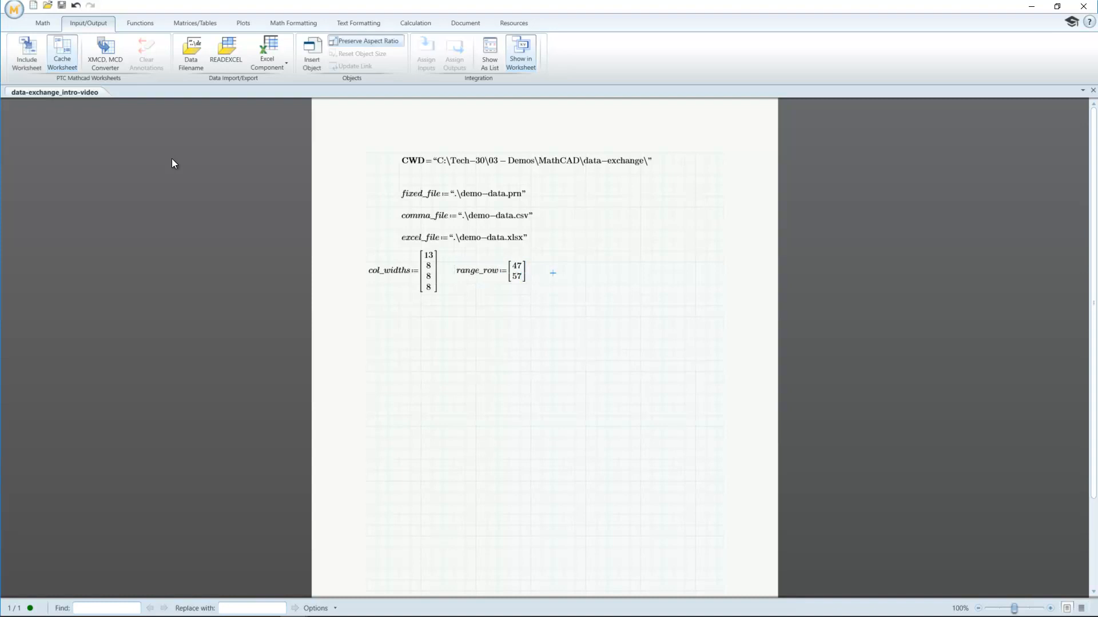
# Define range_col as a two-element column vector of 1 and 4 beside range_row
pyautogui.write('range_col:=[')
pyautogui.hotkey('ctrl', 'm')
pyautogui.write('1')
pyautogui.hotkey('ctrl', 'shift', 'Return')
pyautogui.write('4')
pyautogui.press('Escape')
# Define range_in as the text string "[1]A47:D57" beside range_col
pyautogui.write('range')
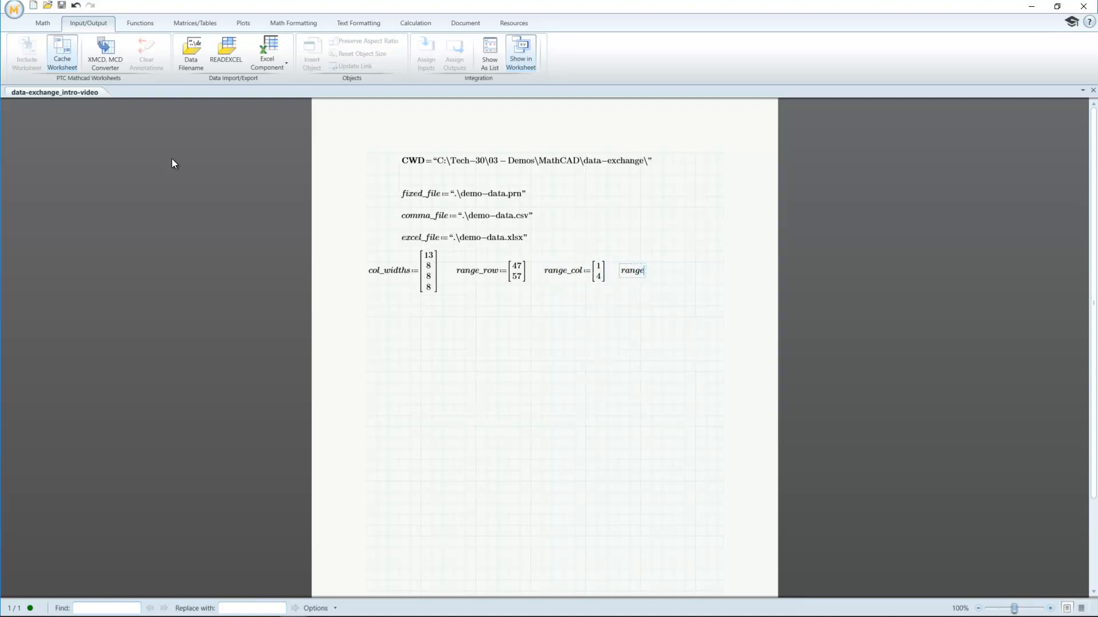
pyautogui.write('_in:"[1]')
pyautogui.write('A47:')
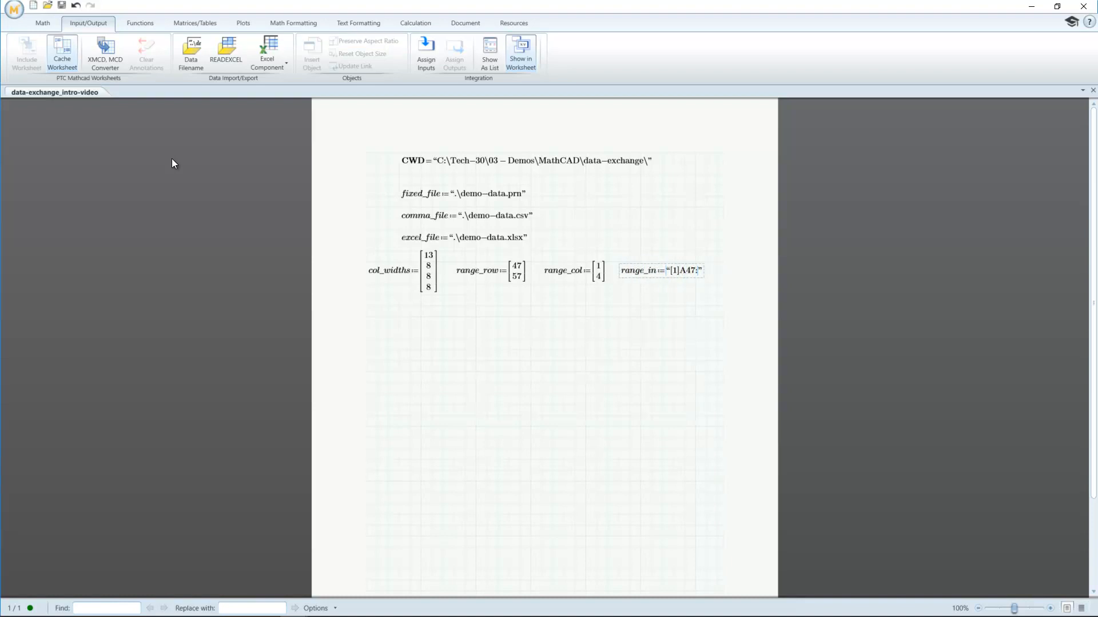
pyautogui.write('D57')
pyautogui.press('Return')
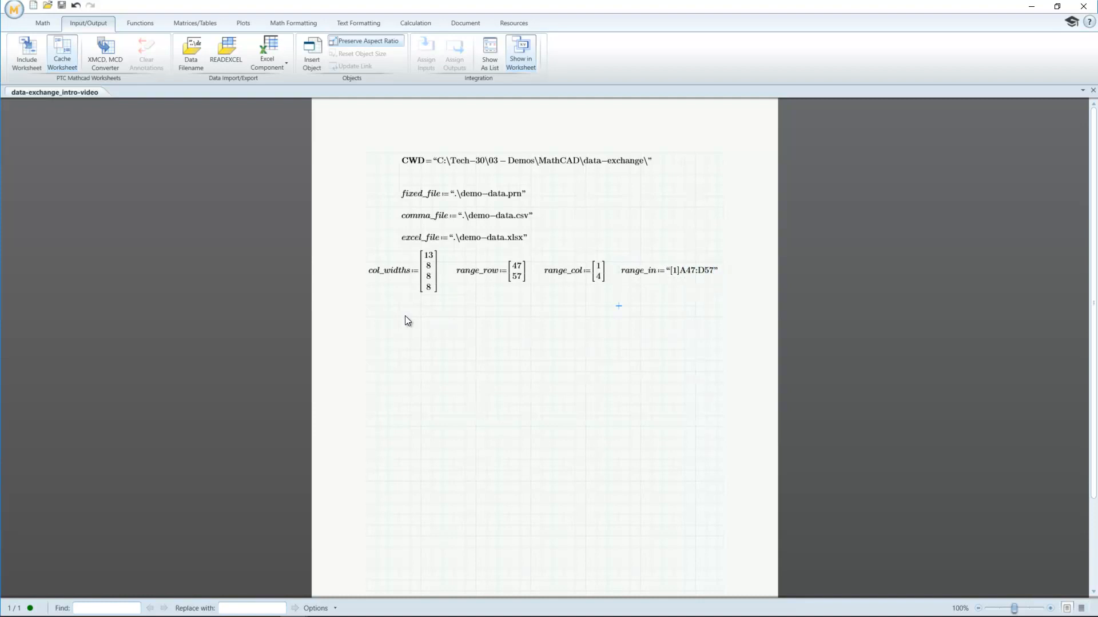
# Define fixed_matrix as READFILE(fixed_file, "fixed", col_widths, range_row) below the range definitions
pyautogui.write('fixed_matrix:=')
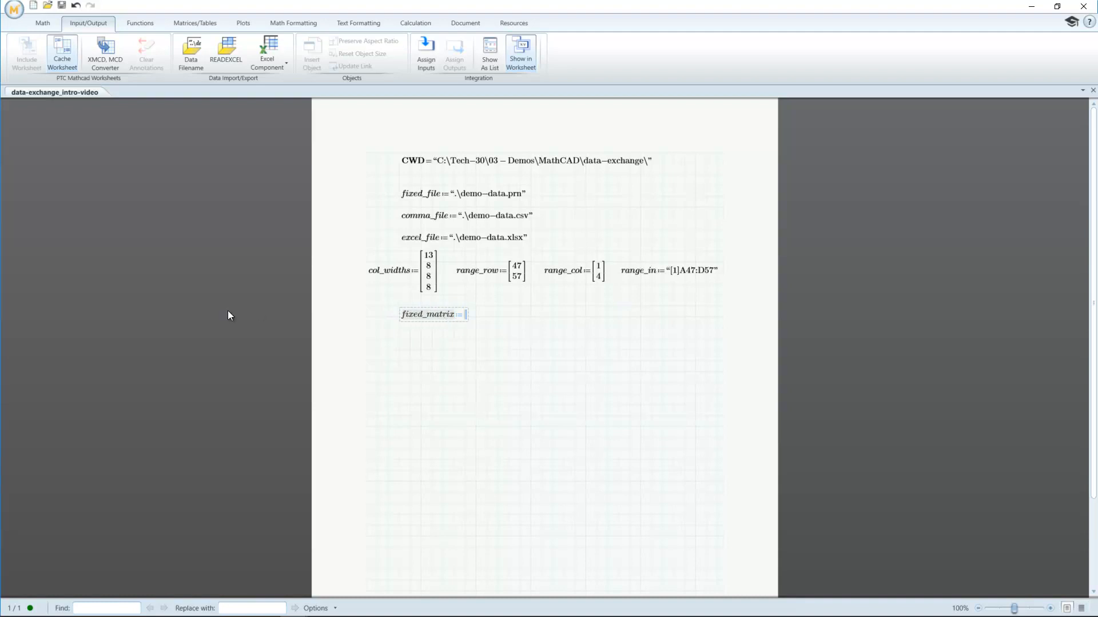
pyautogui.write(':READFILE(fi')
pyautogui.write('xed_file,')
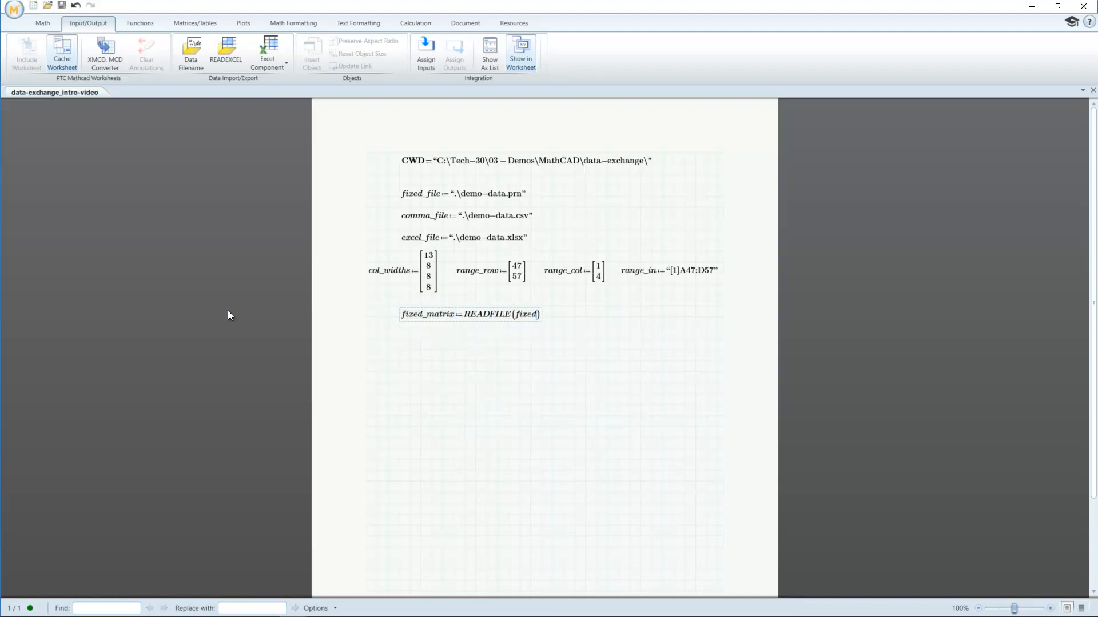
pyautogui.write('"fixed')
pyautogui.write(',')
pyautogui.write('col_widths,range_row')
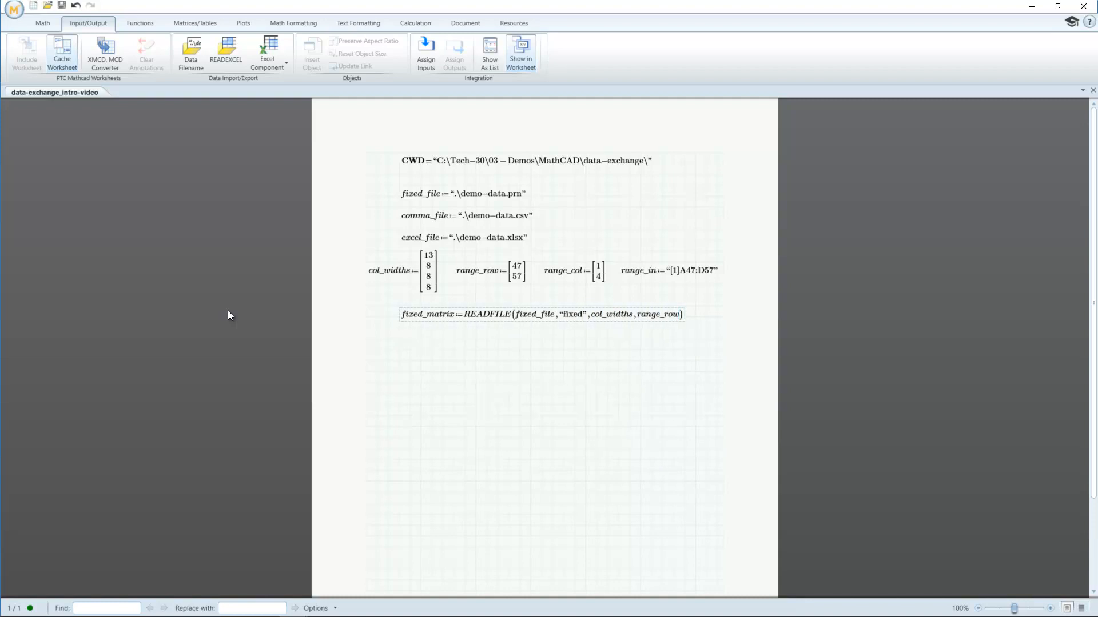
pyautogui.press('Return')
# Start the comma_matrix definition with the READFILE file access function, using comma_file as its first argument
pyautogui.write('comma_matrix:=')
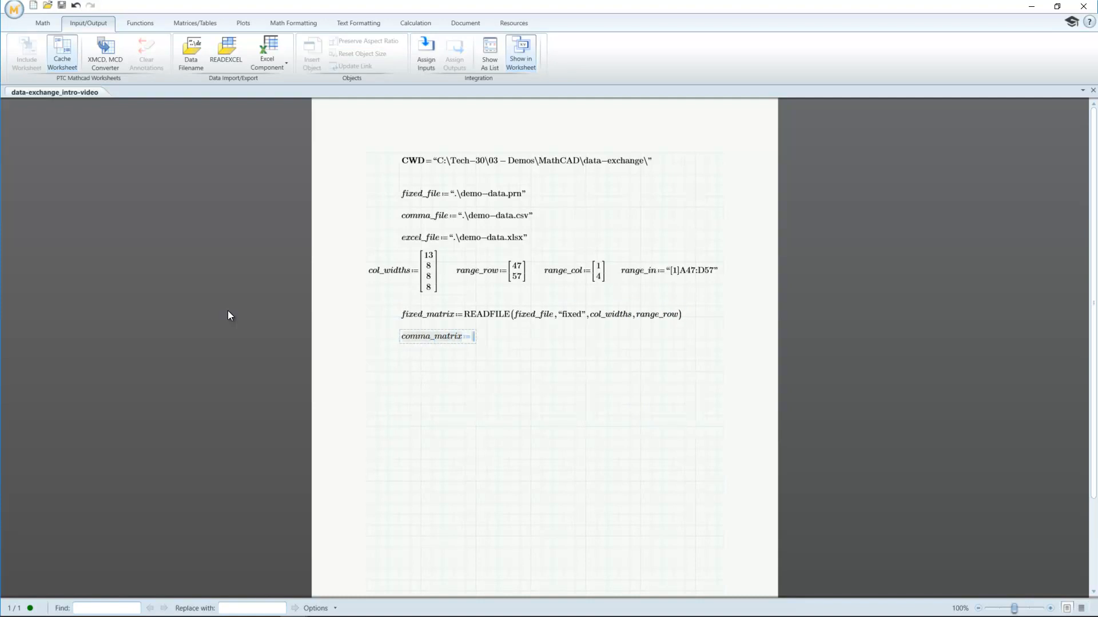
pyautogui.click(134, 23)
pyautogui.click(194, 66)
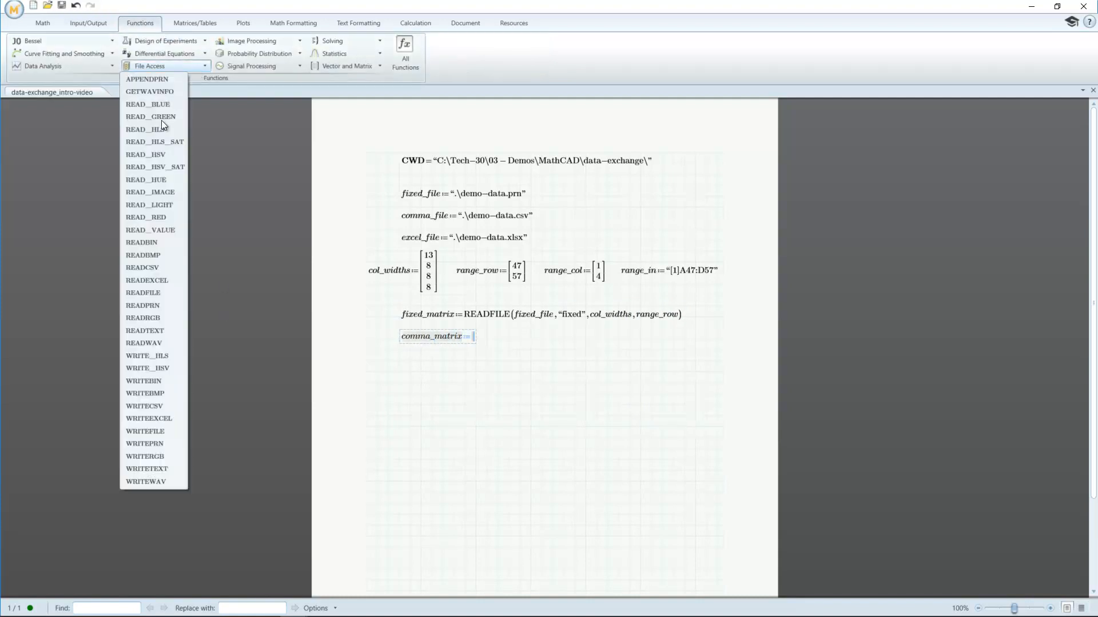
pyautogui.click(152, 291)
pyautogui.write('comma_file,,,,,)')
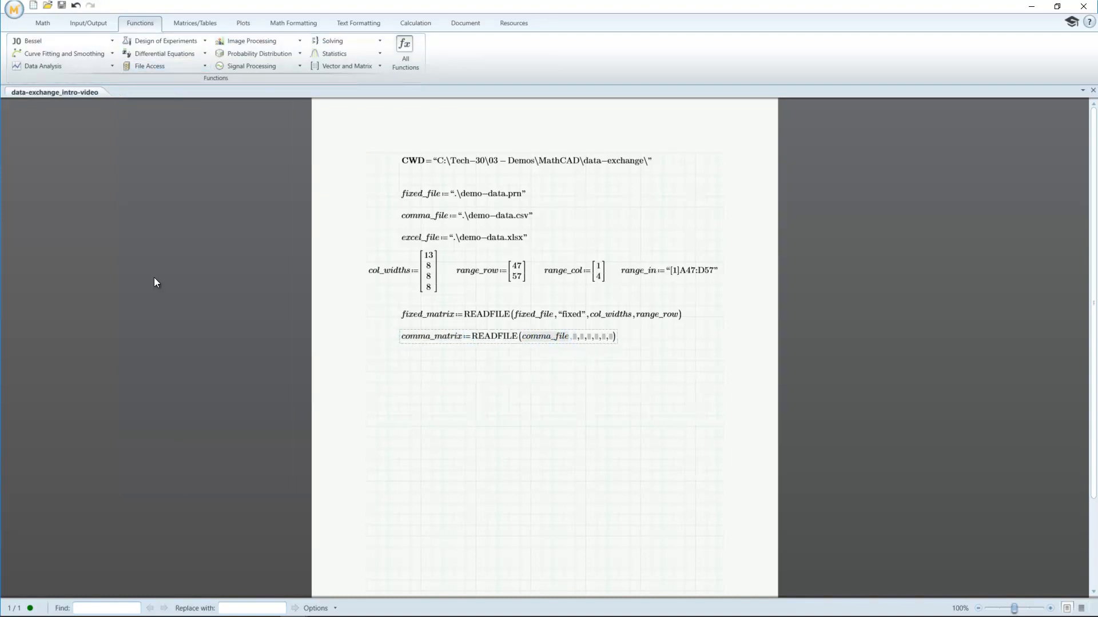
# Complete comma_matrix's READFILE arguments with "delimited", range_row and range_col, and remove the unused placeholders
pyautogui.press('Tab')
pyautogui.write('"delimited')
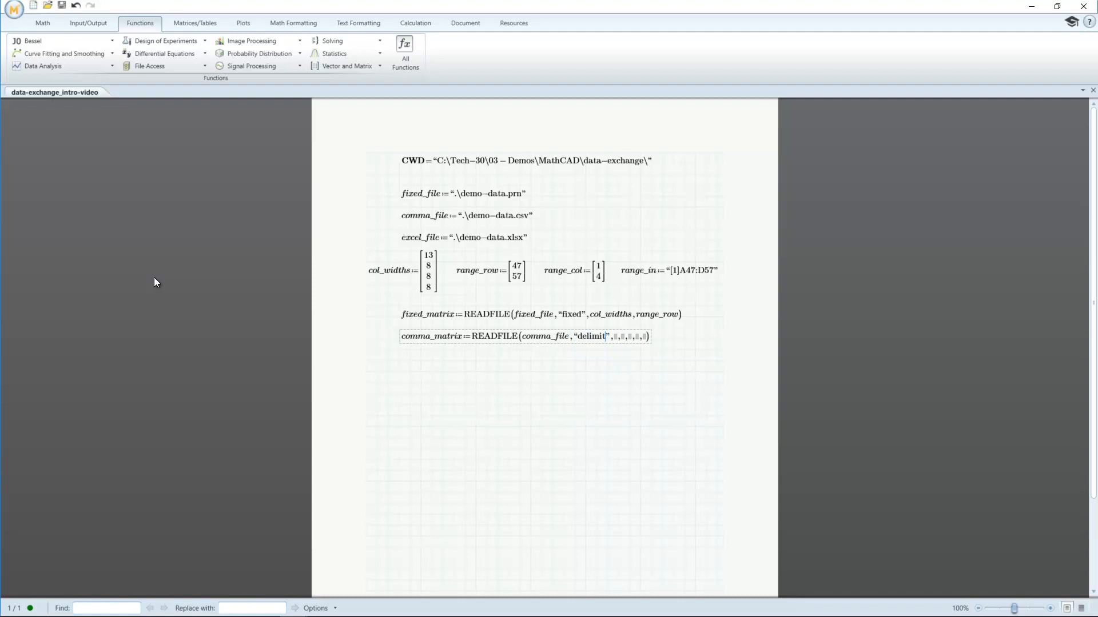
pyautogui.press('Tab')
pyautogui.write('range_row')
pyautogui.press('Tab')
pyautogui.write('range_col')
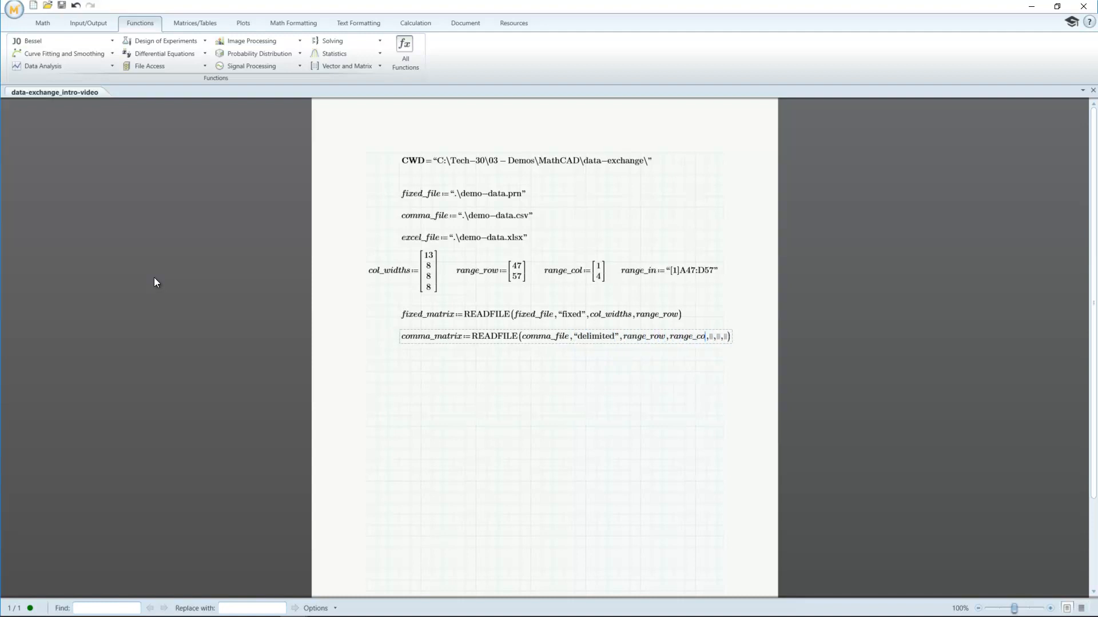
pyautogui.press('Delete')
pyautogui.press('Delete')
pyautogui.press('Delete')
pyautogui.press('Return')
# Define excel_matrix1 as READFILE(excel_file, "Excel", range_row, range_col) below comma_matrix
pyautogui.write('excel_matrix')
pyautogui.write('1:READFILE')
pyautogui.write('(')
pyautogui.write('excel_file,')
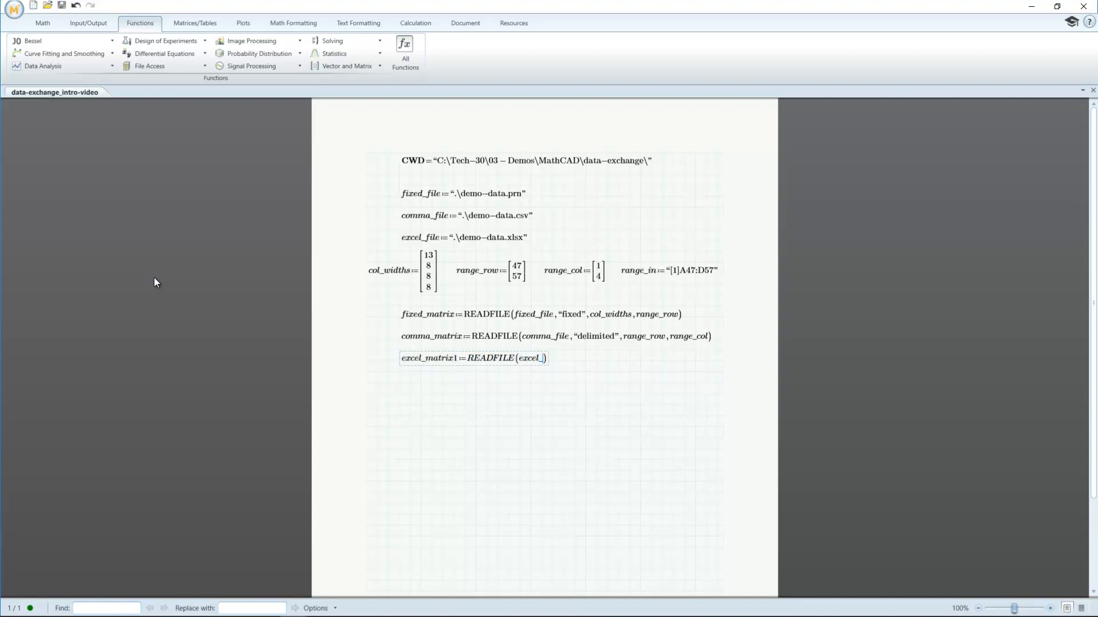
pyautogui.write('"Excel')
pyautogui.write(',range_row,range_col')
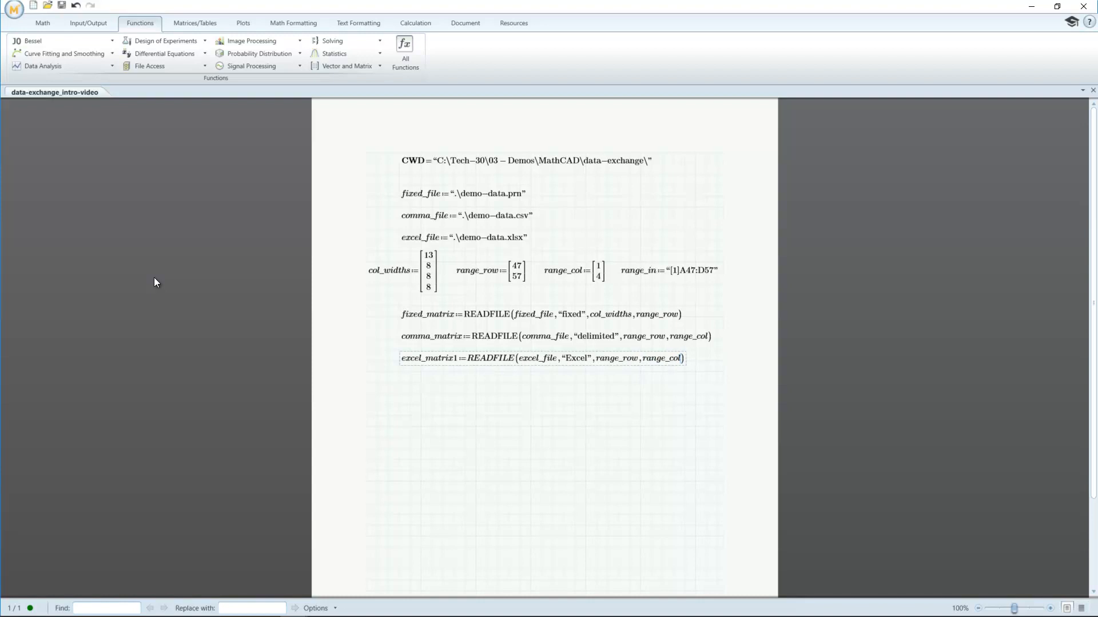
pyautogui.press('Return')
# Define excel_matrix2 as READEXCEL(excel_file, range_in) below excel_matrix1
pyautogui.write('excel_matrtix2')
pyautogui.press('Delete')
pyautogui.press('Right')
pyautogui.press('Right')
pyautogui.write(':=READ')
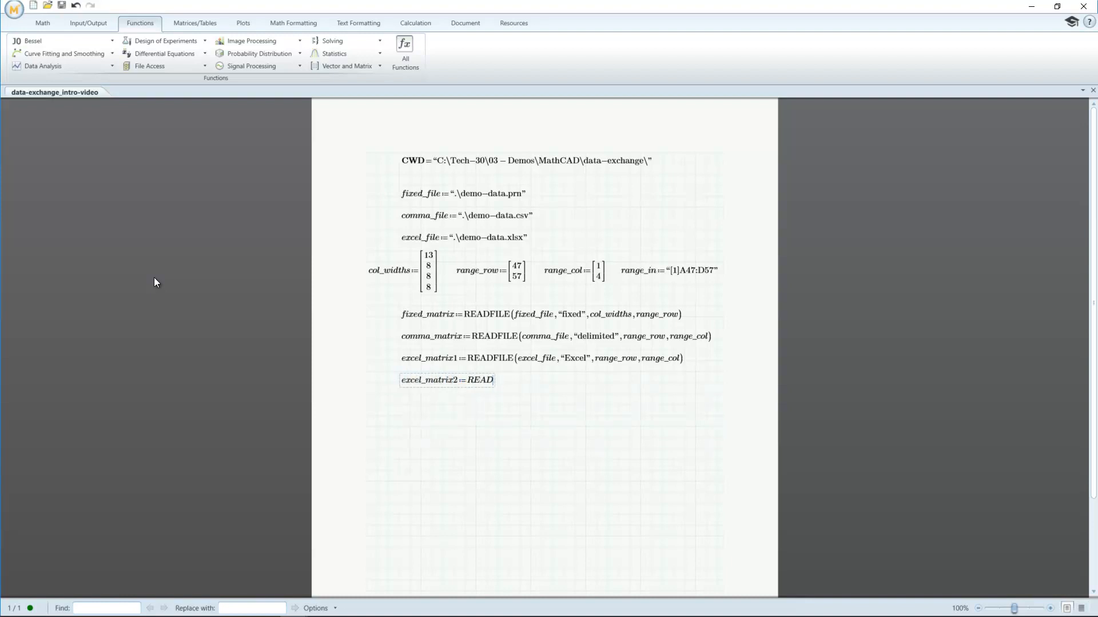
pyautogui.write('EXCEL(excel_file,')
pyautogui.write('range_in')
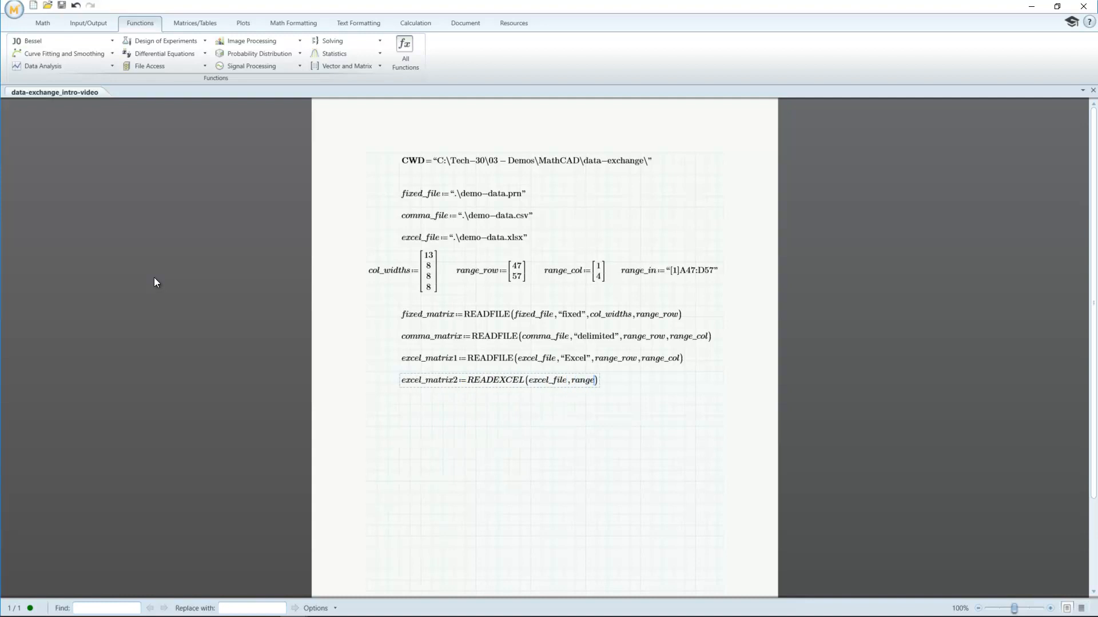
pyautogui.press('Return')
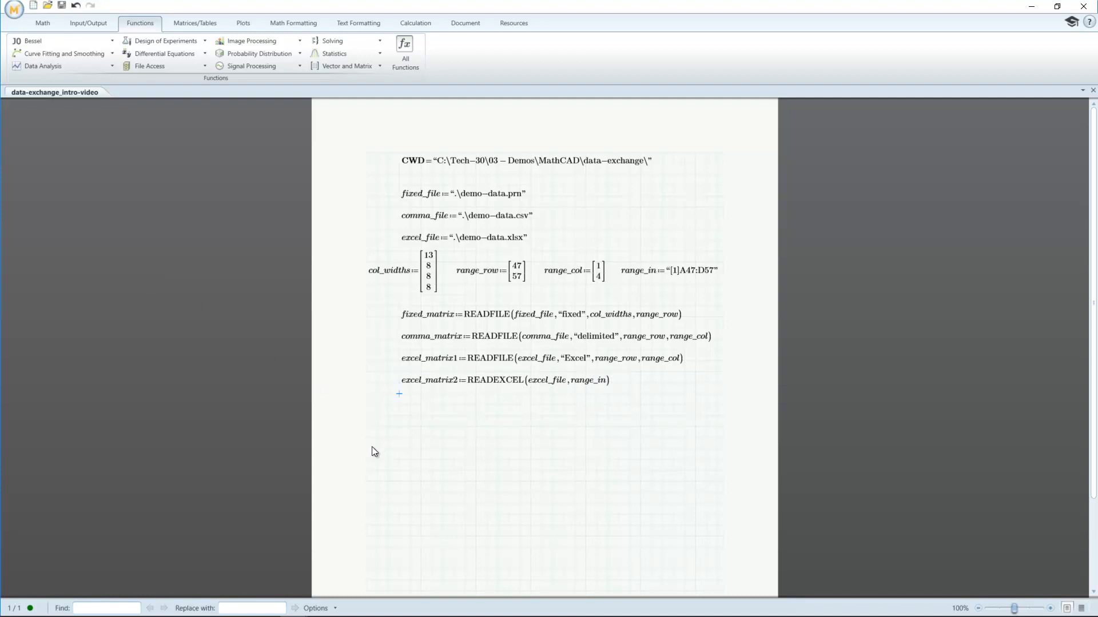
# Evaluate fixed_matrix and comma_matrix side by side below the read definitions
pyautogui.write('fixed_matrix=')
pyautogui.press('Right')
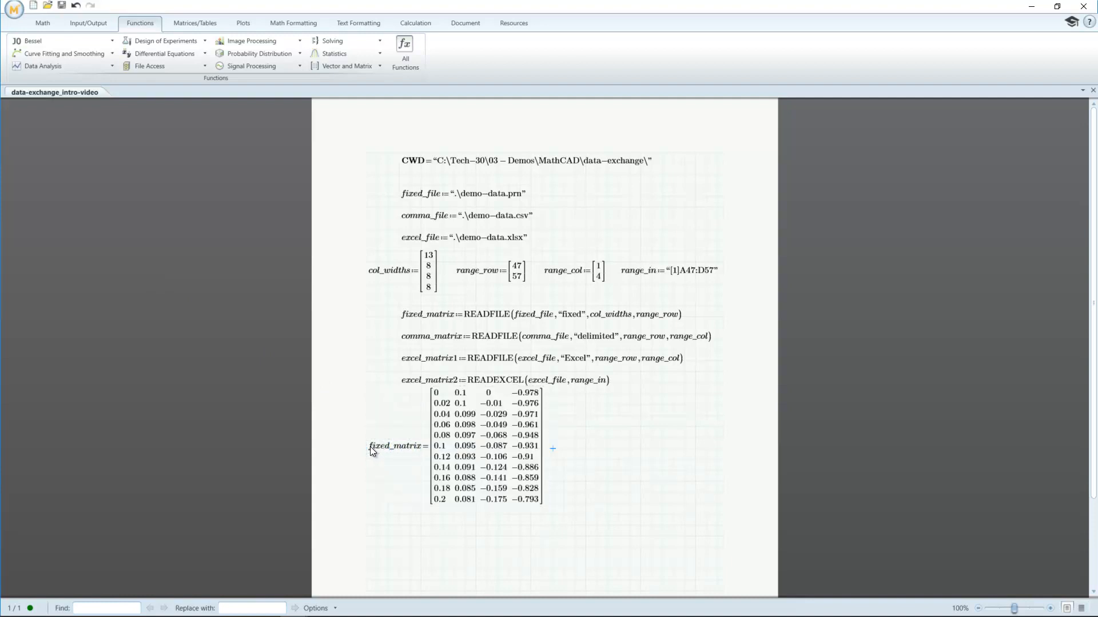
pyautogui.write('comma_matrix=')
pyautogui.press('Return')
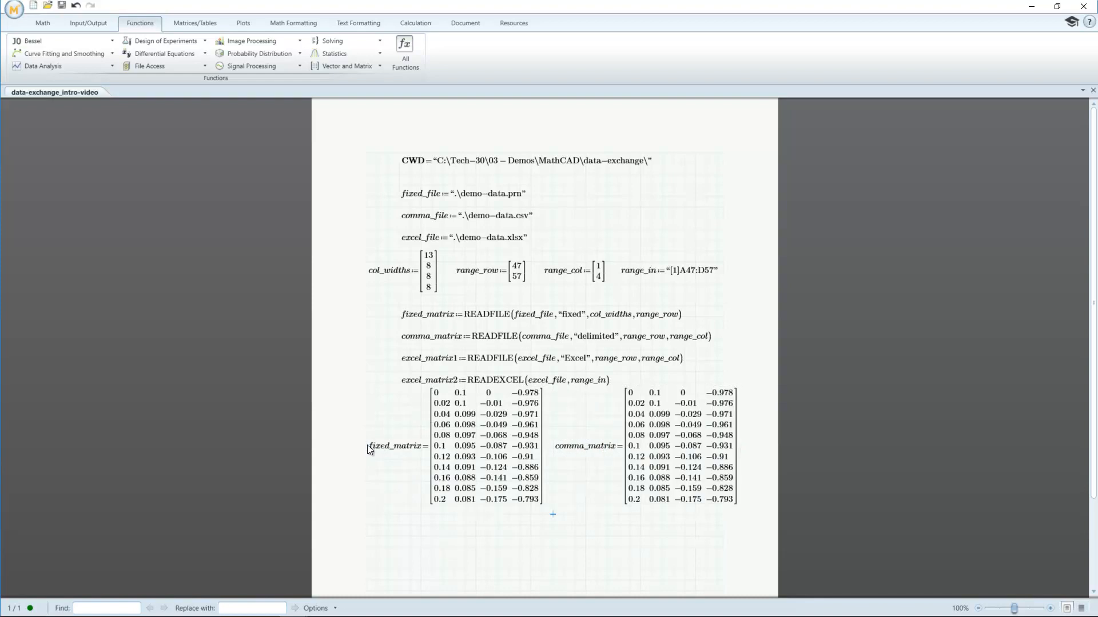
# Evaluate excel_matrix1 and excel_matrix2 side by side below the first two matrix results
pyautogui.scroll(-1, 371, 448)
pyautogui.scroll(-3, 361, 379)
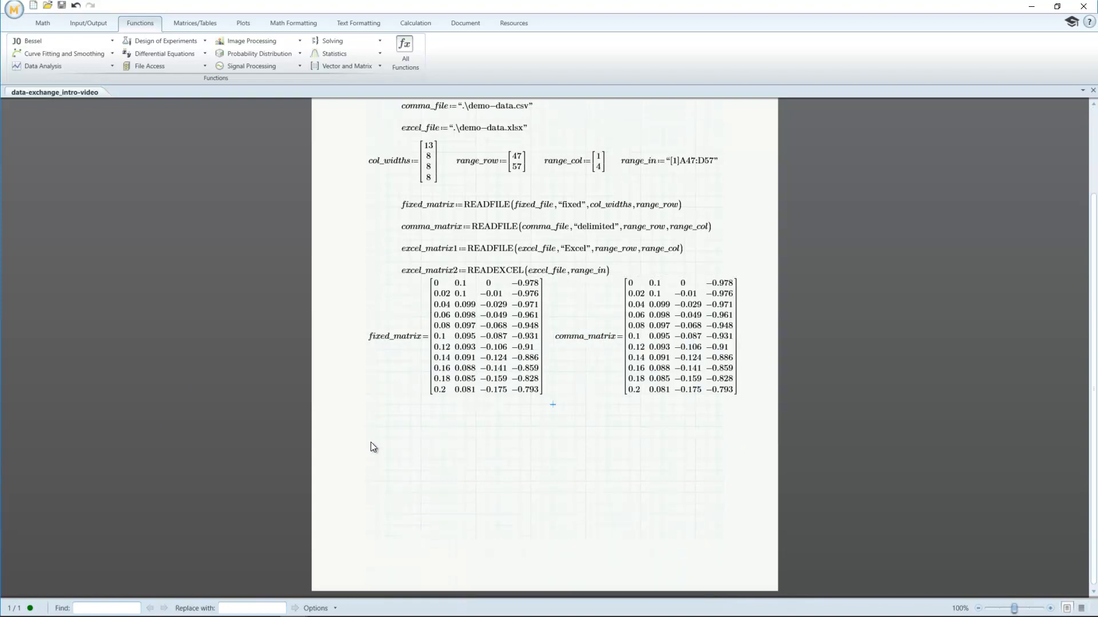
pyautogui.click(368, 493)
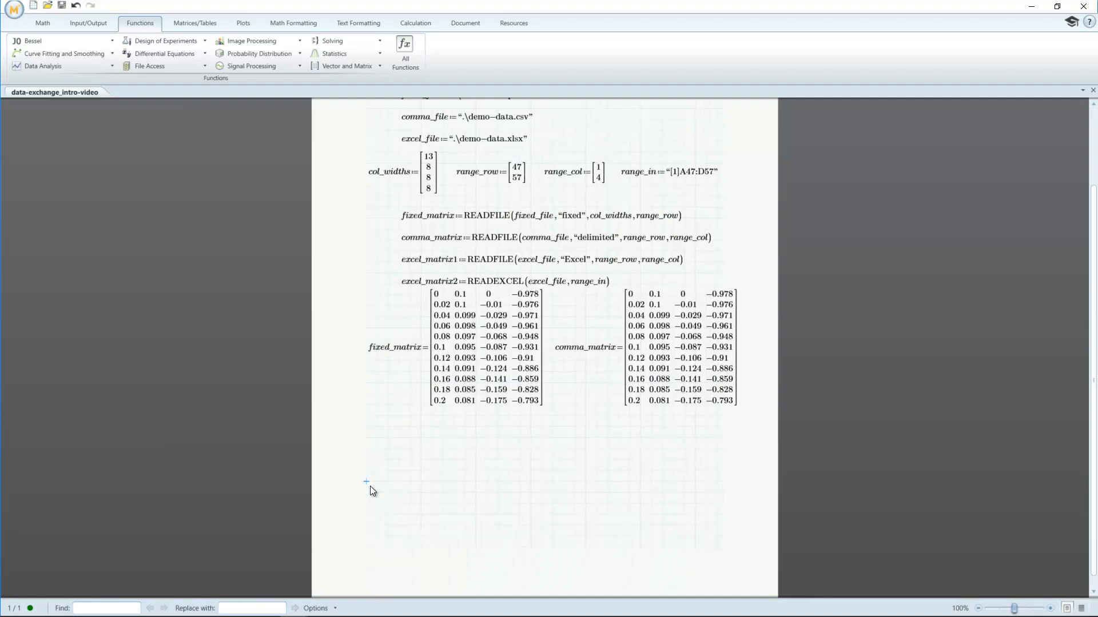
pyautogui.write('excel_matrix1=')
pyautogui.press('Return')
pyautogui.write('excel_matrix2=')
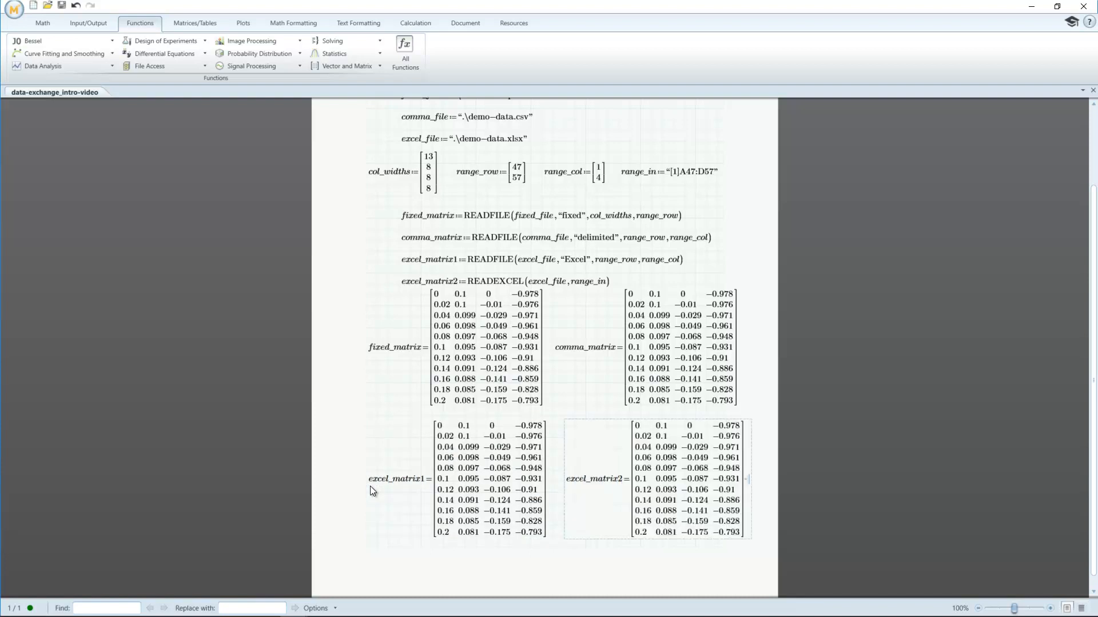
# Move the excel_matrix2 result closer to excel_matrix1 so it lines up under comma_matrix
pyautogui.moveTo(564, 509); pyautogui.dragTo(553, 507)
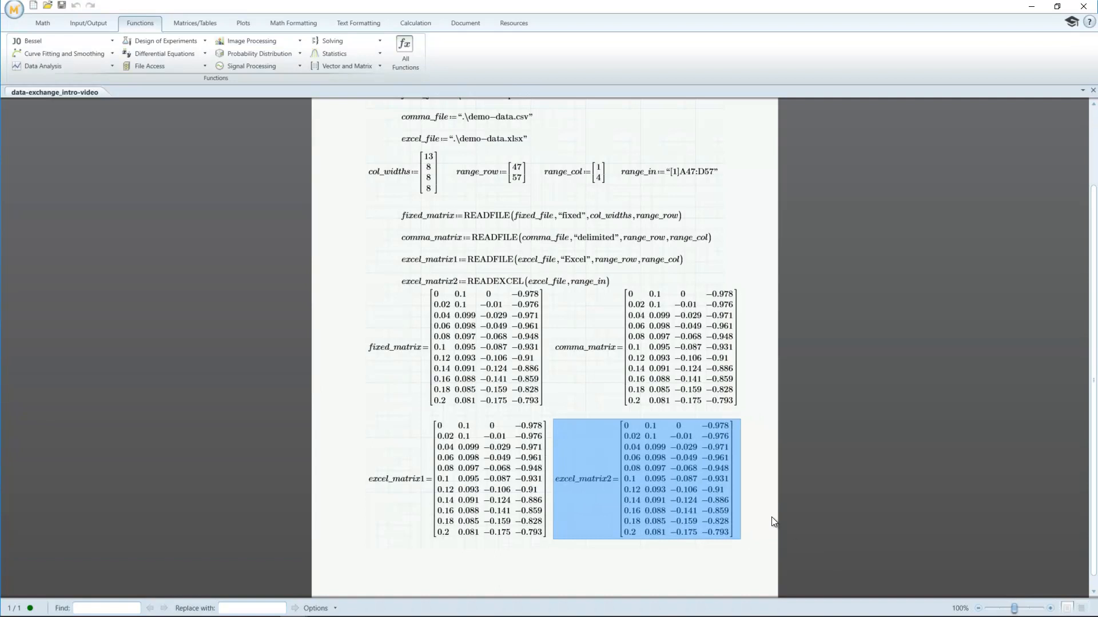
pyautogui.click(742, 417)
# Evaluate an equality comparison of fixed_matrix and comma_matrix on the second page
pyautogui.scroll(-1, 844, 432)
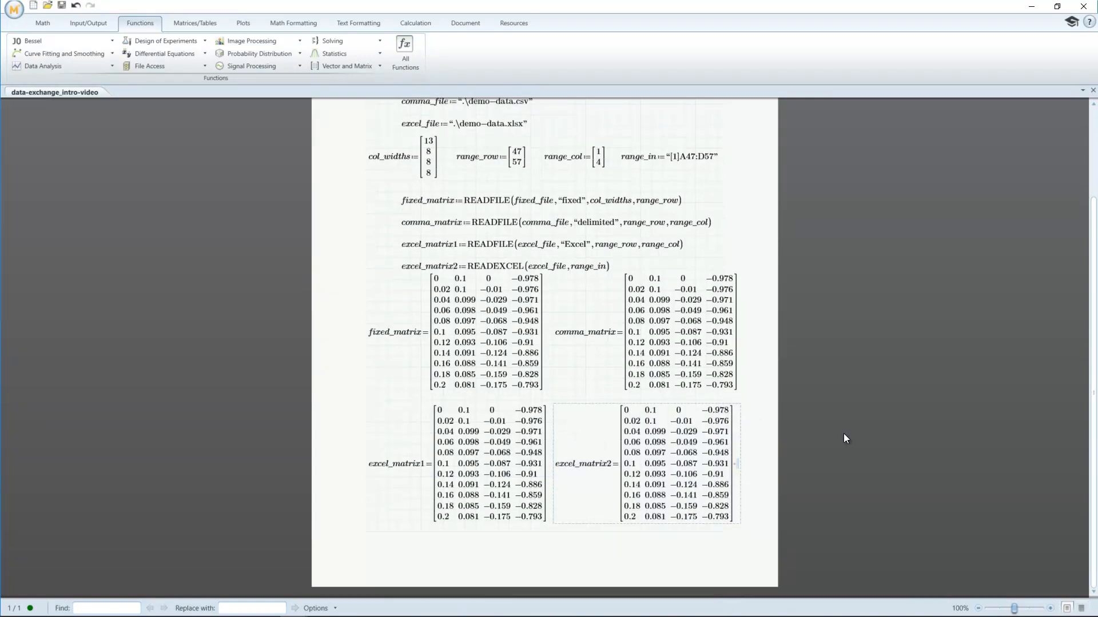
pyautogui.scroll(-5, 845, 439)
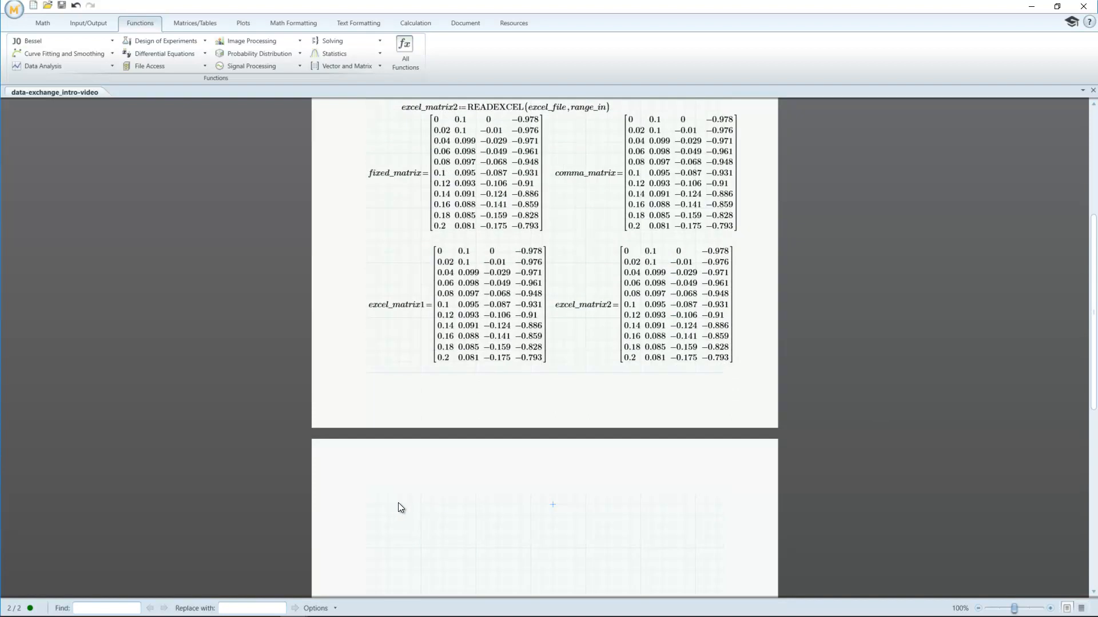
pyautogui.write('fixed_matrix=comma_matrix=0')
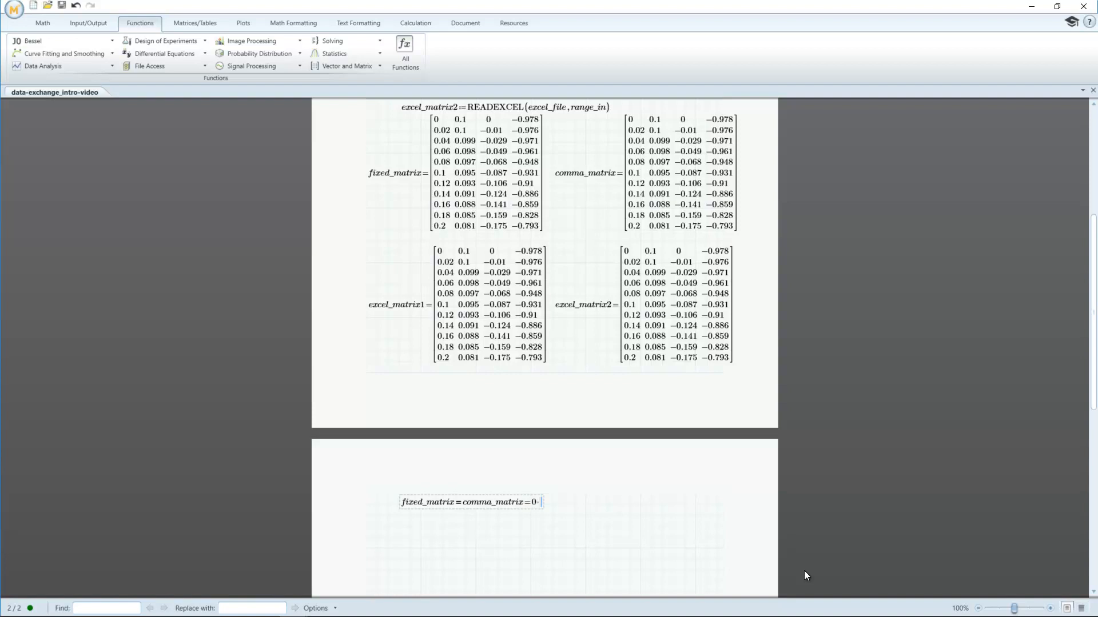
pyautogui.press('Right')
# Evaluate an equality comparison of fixed_matrix and excel_matrix1 beside the first comparison
pyautogui.write('fixed_matrix')
pyautogui.hotkey('ctrl', '=')
pyautogui.write('excel_matrix1=')
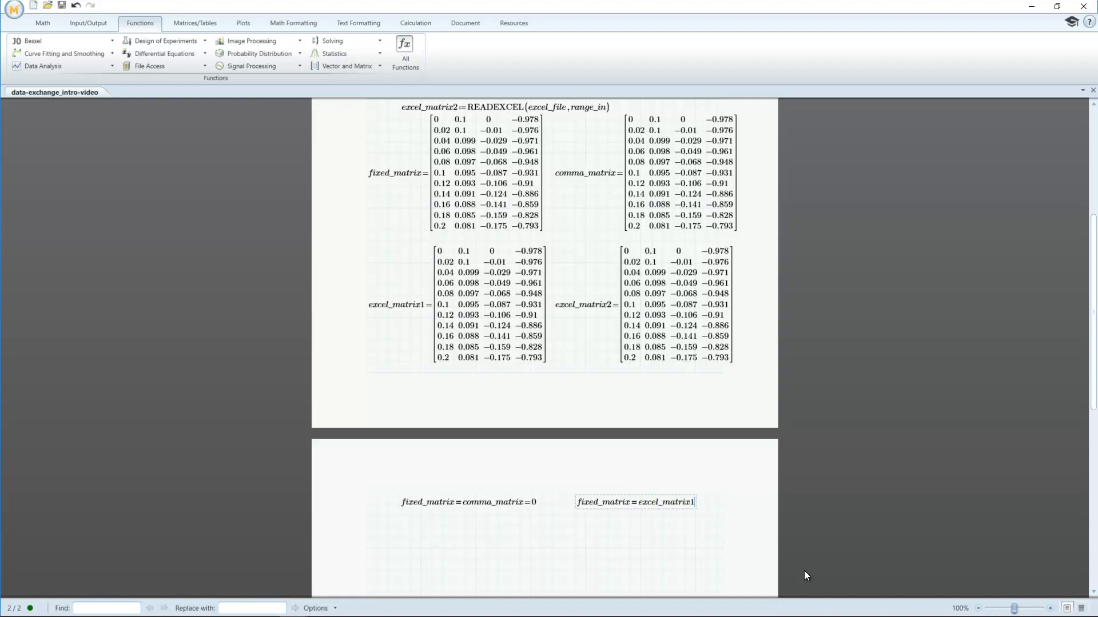
# Evaluate equality comparisons of comma_matrix with excel_matrix1 and of excel_matrix1 with excel_matrix2 in a second row beneath the existing comparisons
pyautogui.press('Return')
pyautogui.write('comma_matrix=excel_matrix1=0')
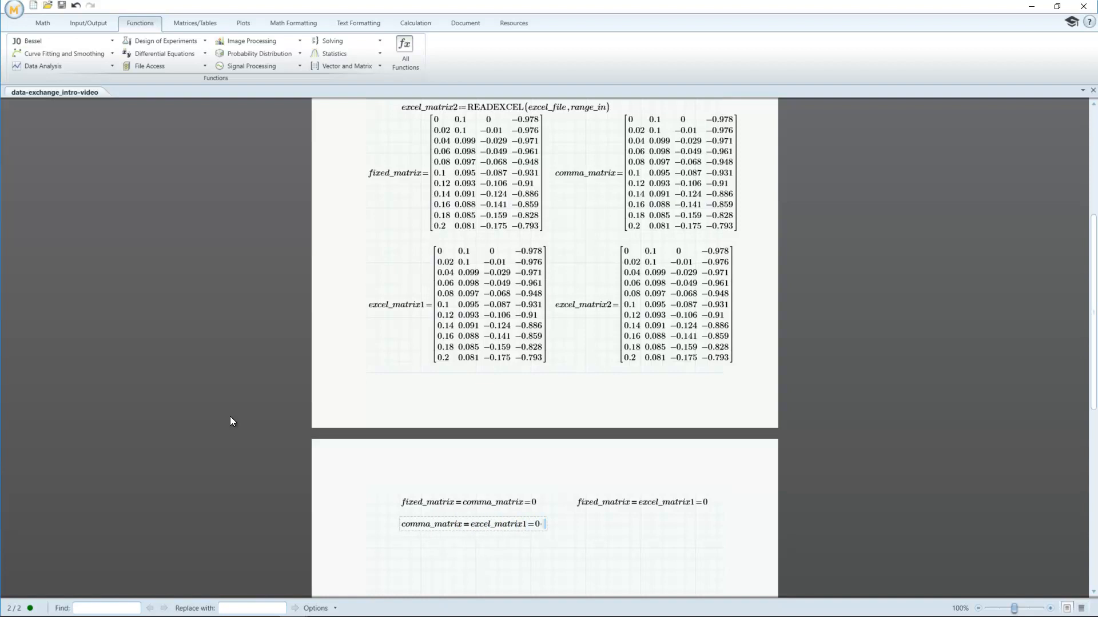
pyautogui.write('excel_matrix1')
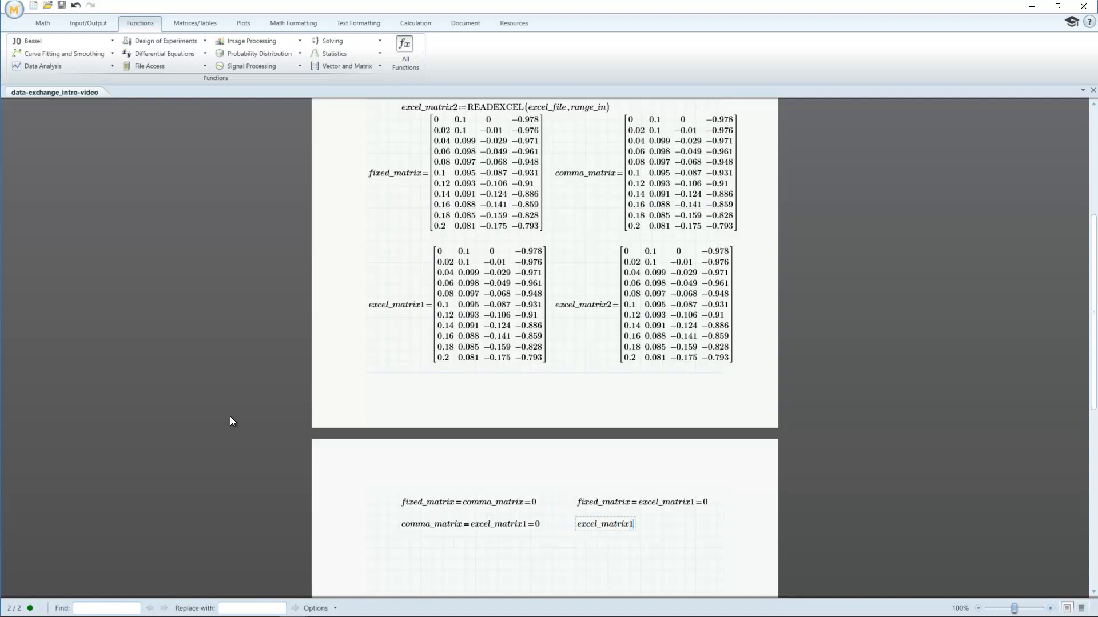
pyautogui.write('=excel_matrix2=')
pyautogui.press('Return')
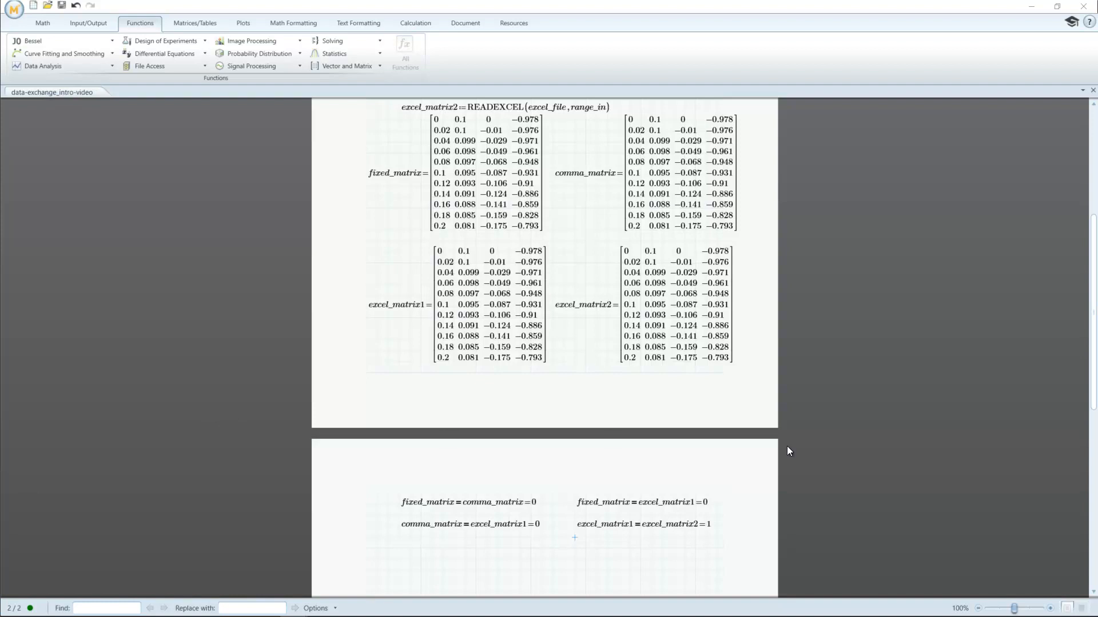
# Insert an Excel component in the blank area below the four matrix comparisons
pyautogui.scroll(-3, 609, 430)
pyautogui.click(421, 476)
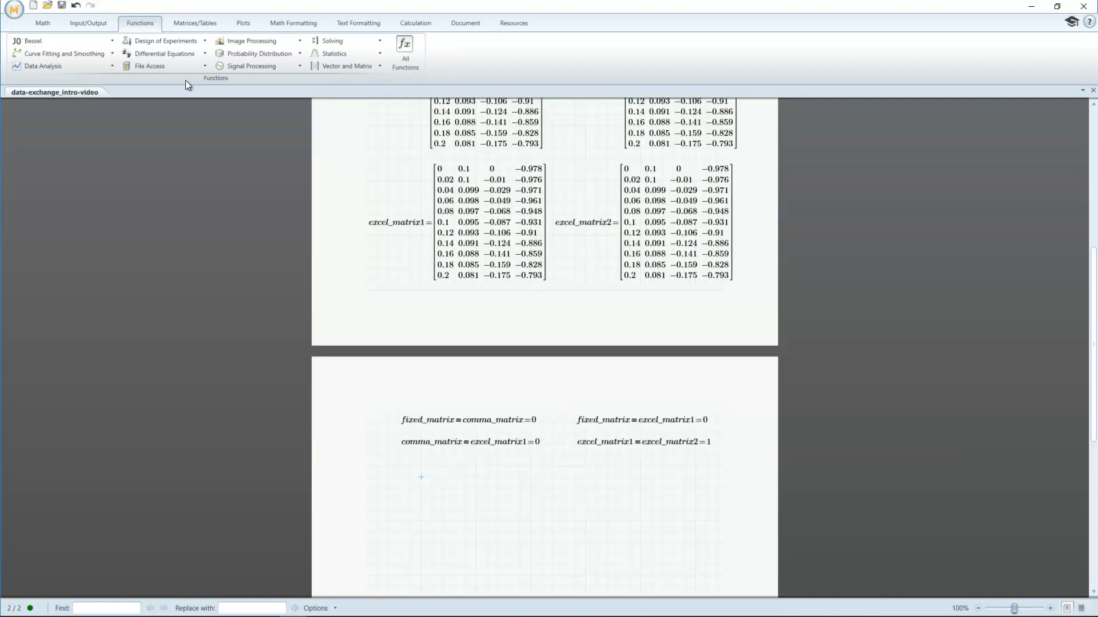
pyautogui.click(88, 23)
pyautogui.click(266, 54)
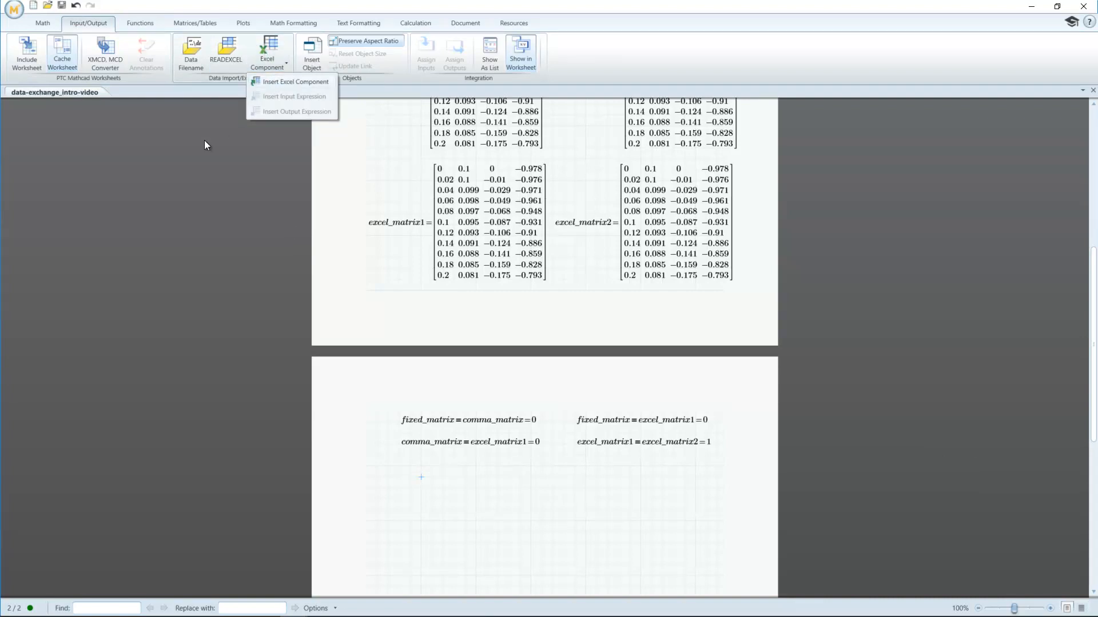
pyautogui.click(312, 81)
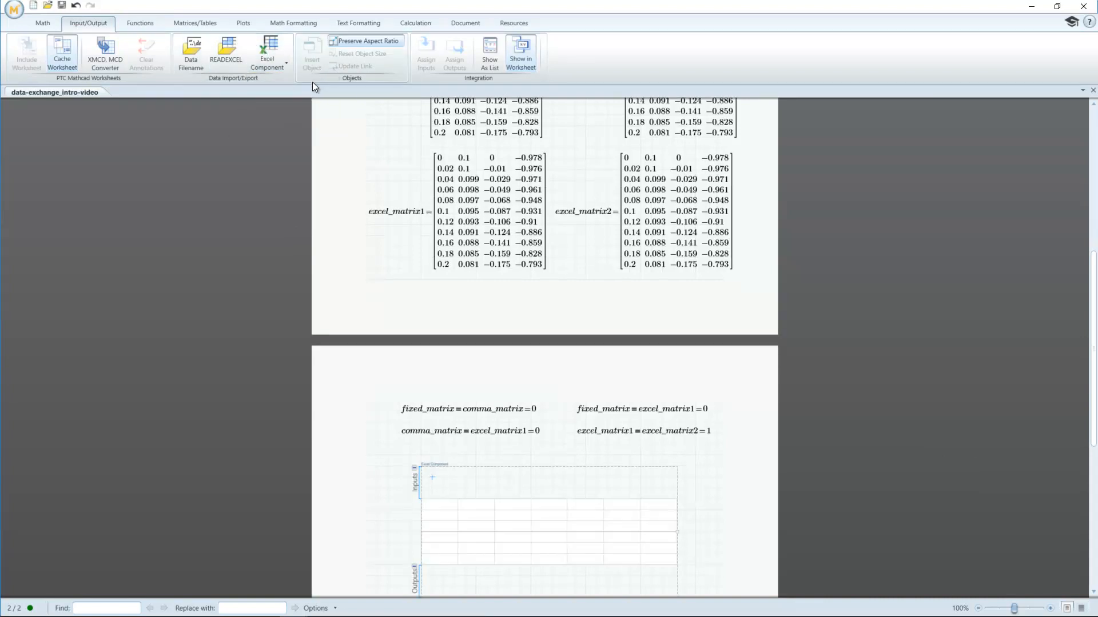
# Add an input expression to the Excel component that assigns excel_matrix1 starting at cell A1
pyautogui.click(263, 68)
pyautogui.click(273, 95)
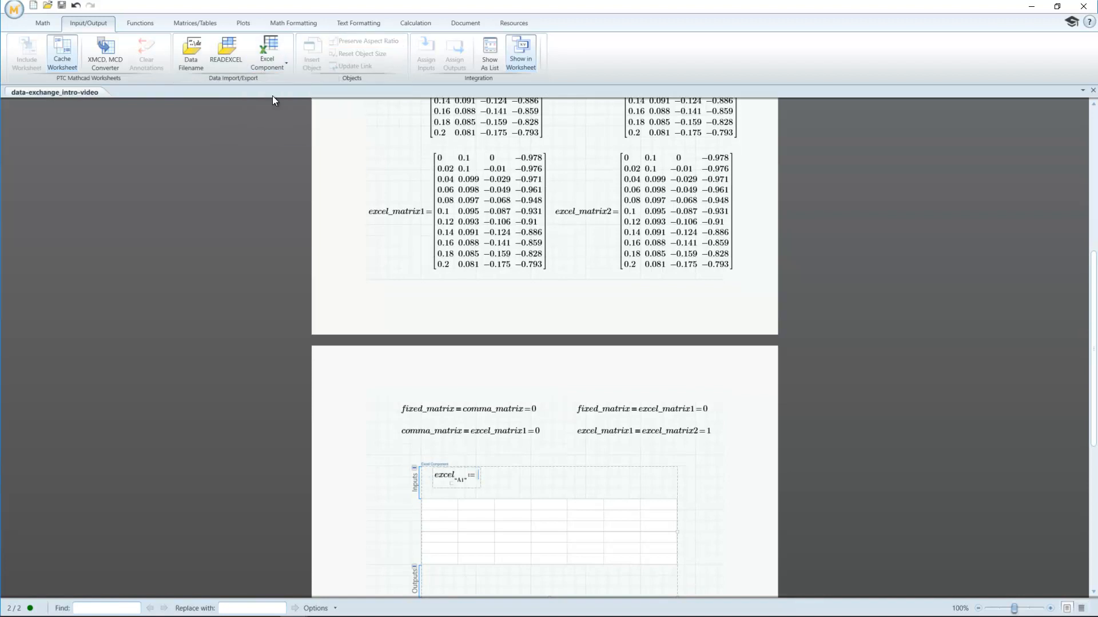
pyautogui.write('excel_matrix1')
pyautogui.press('Return')
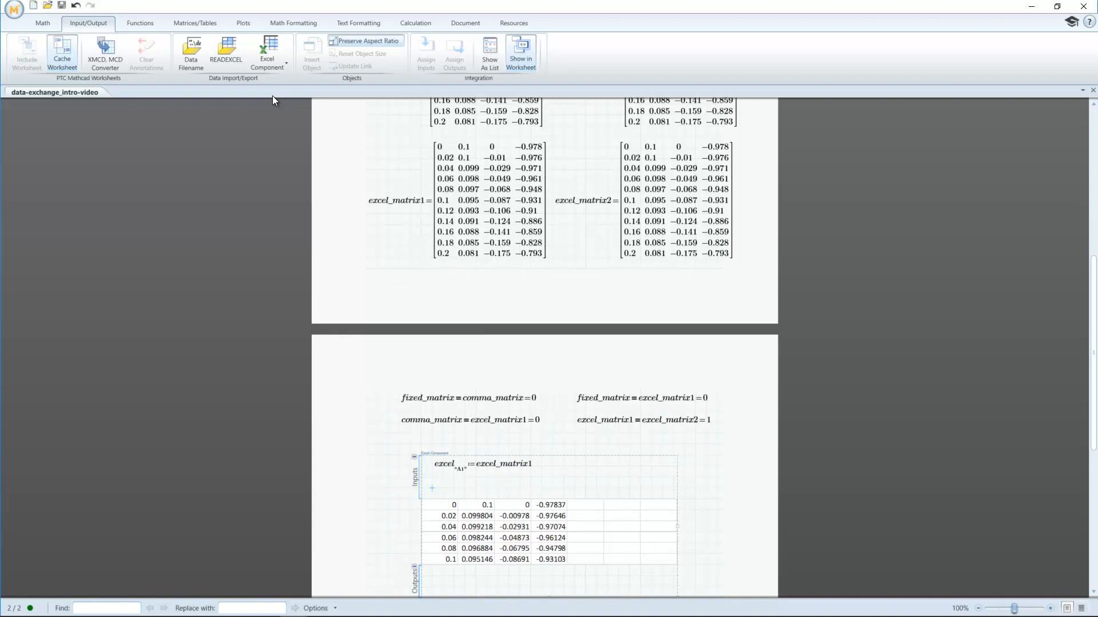
# Enlarge the Excel component downward until its table shows all eleven rows of the matrix
pyautogui.scroll(-2, 633, 503)
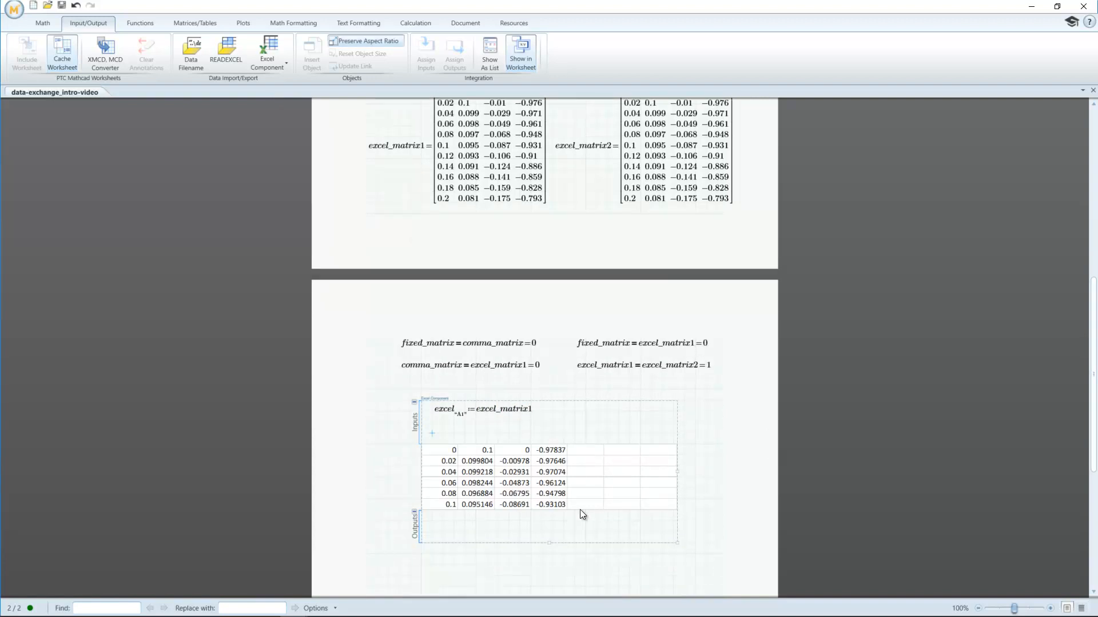
pyautogui.moveTo(550, 542); pyautogui.dragTo(550, 586)
pyautogui.scroll(-4, 550, 586)
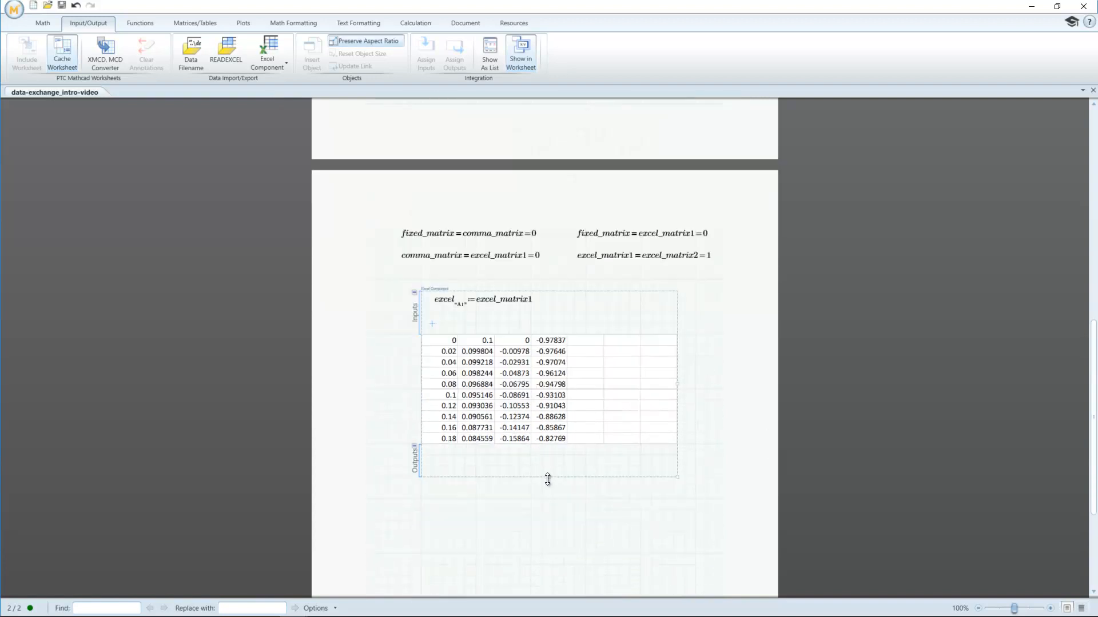
pyautogui.moveTo(551, 479); pyautogui.dragTo(551, 492)
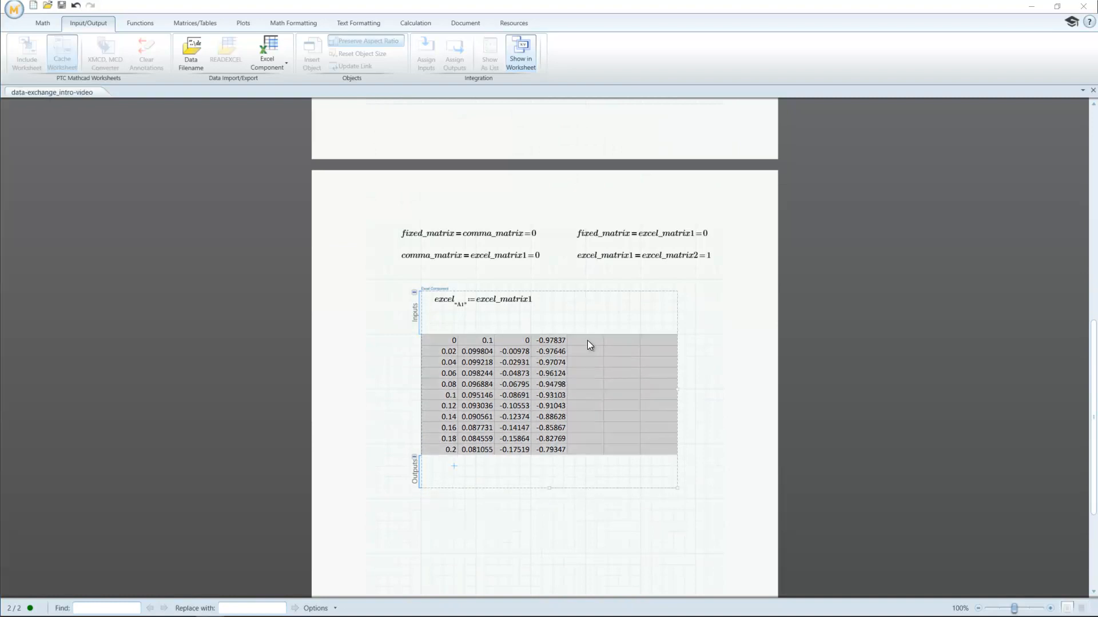
# In the component's embedded worksheet, enter =SUM(A1:D1) in E1, fill it down to E11, and close the worksheet
pyautogui.click(318, 196)
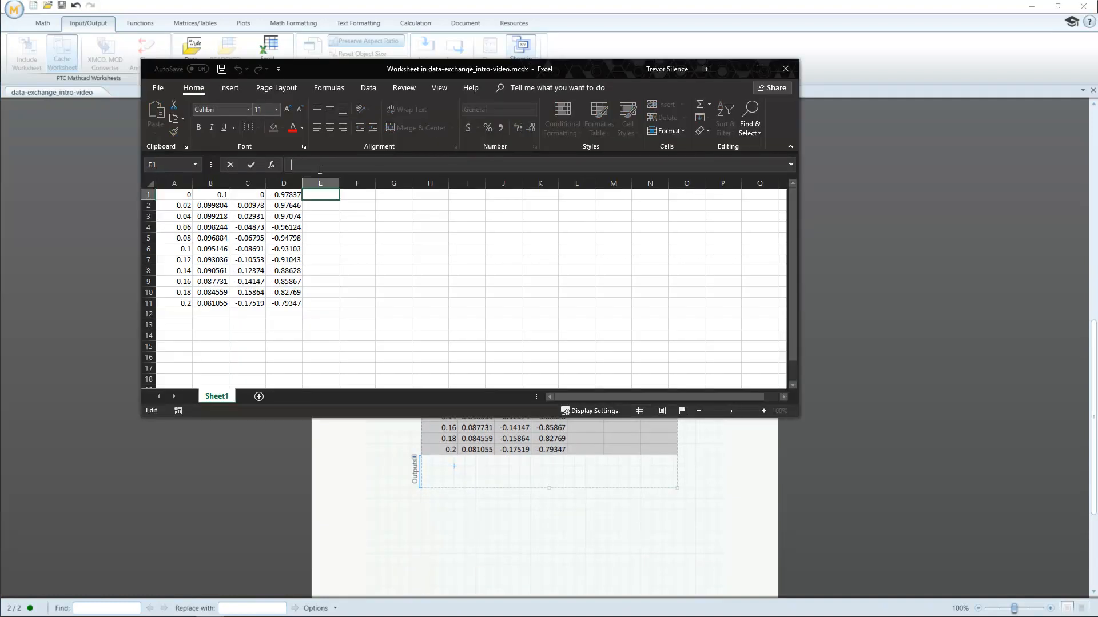
pyautogui.write('=SUM(')
pyautogui.moveTo(186, 195); pyautogui.dragTo(290, 196)
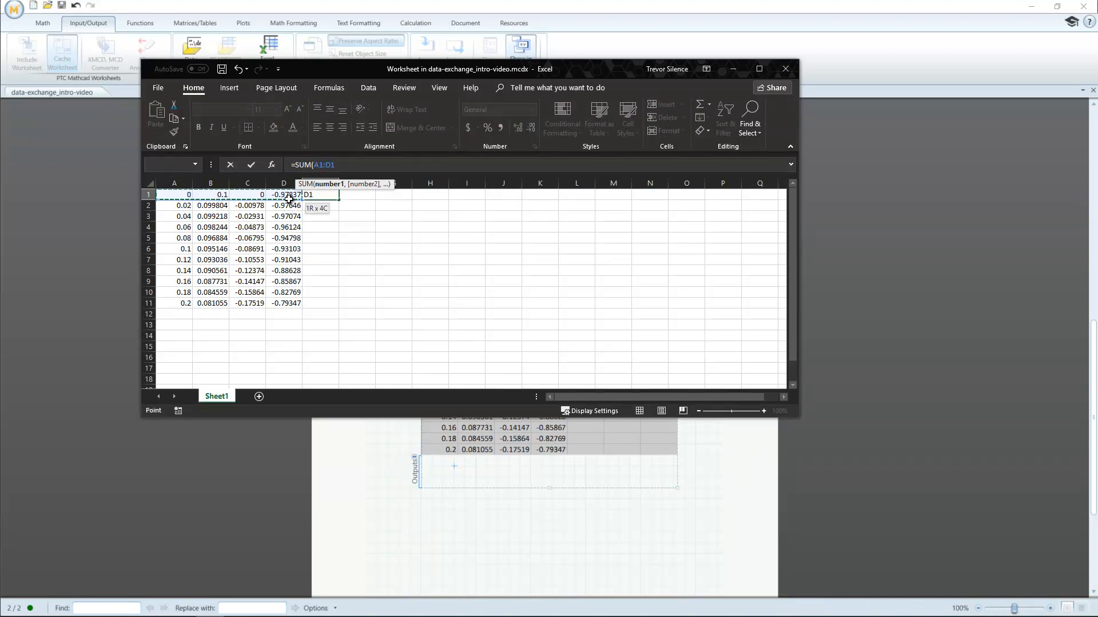
pyautogui.press('Return')
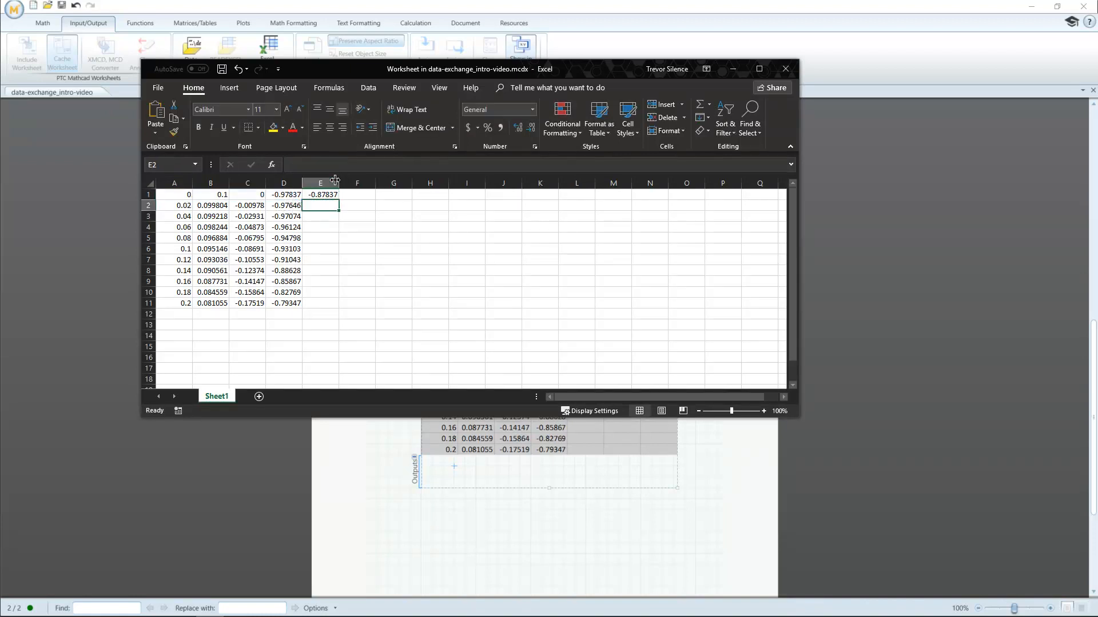
pyautogui.click(325, 195)
pyautogui.moveTo(339, 199); pyautogui.dragTo(341, 306)
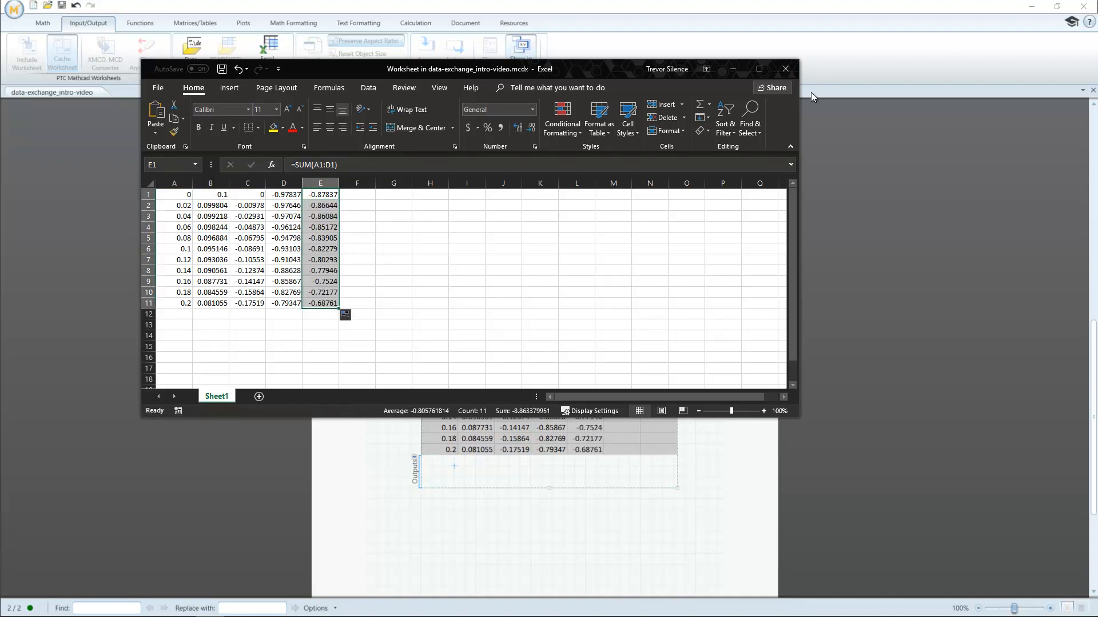
pyautogui.click(784, 69)
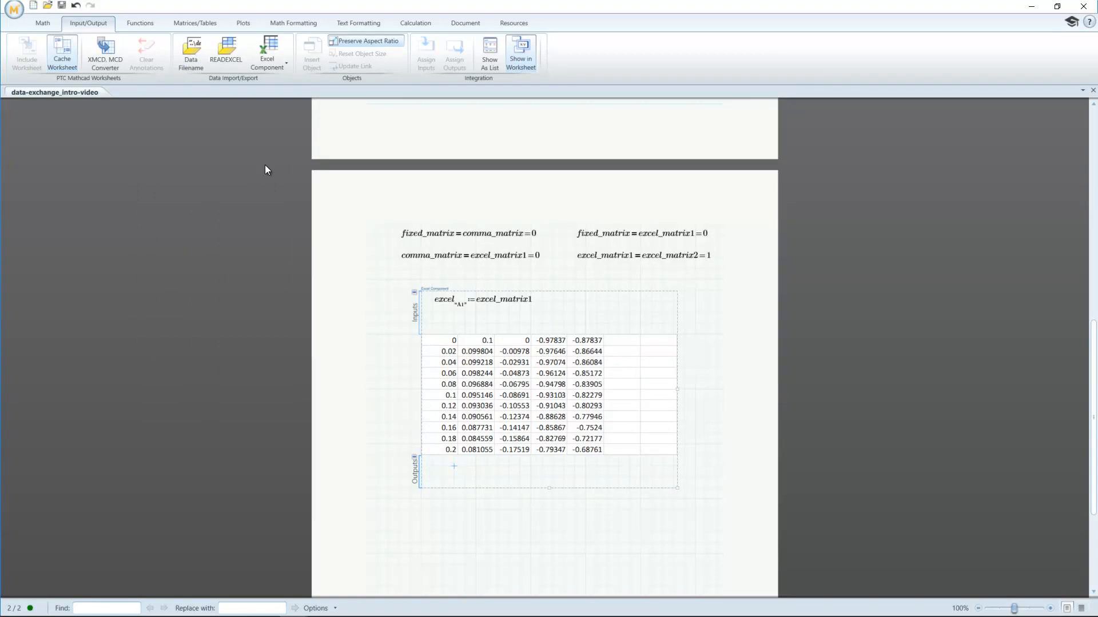
# Add an output expression to the Excel component that assigns the range E1:E10 to sum_row
pyautogui.click(278, 64)
pyautogui.click(290, 114)
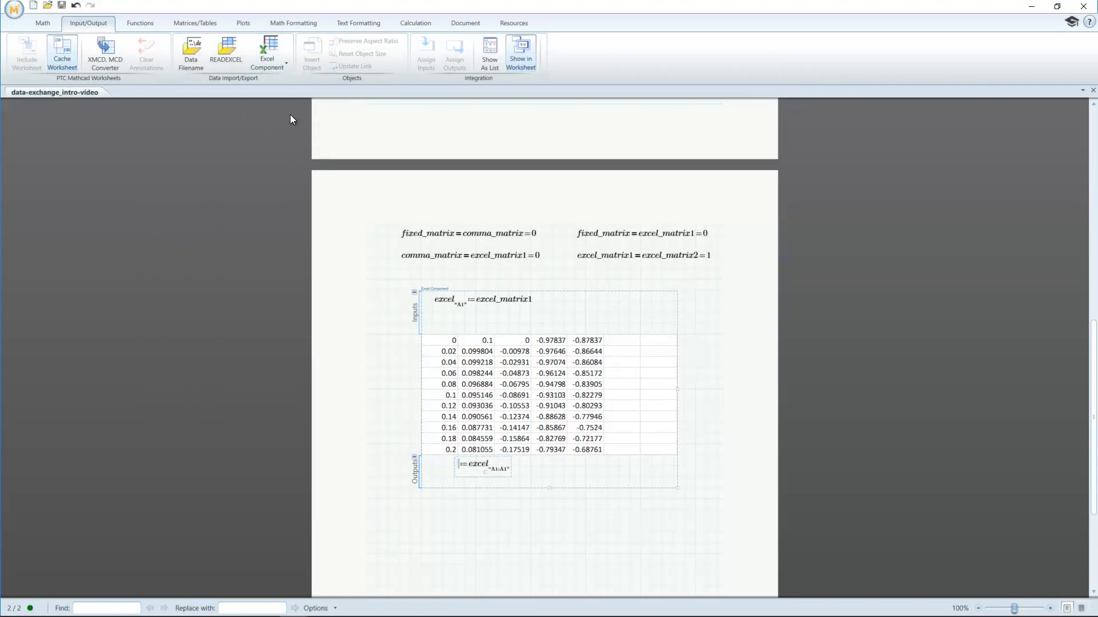
pyautogui.write('sum_row')
pyautogui.press('BackSpace')
pyautogui.write('E')
pyautogui.press('Right')
pyautogui.press('BackSpace')
pyautogui.write('E')
pyautogui.press('Right')
pyautogui.write('0')
pyautogui.click(403, 516)
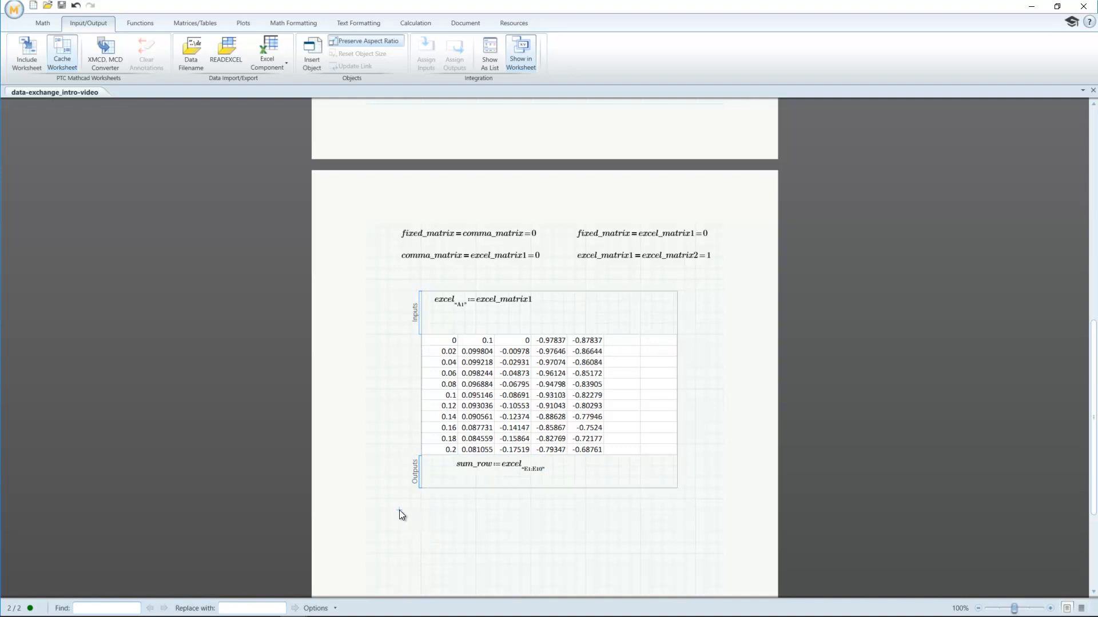
# Define insert_loc as "[1]E47" below the Excel component and evaluate sum_row beside it
pyautogui.write('insert_lo')
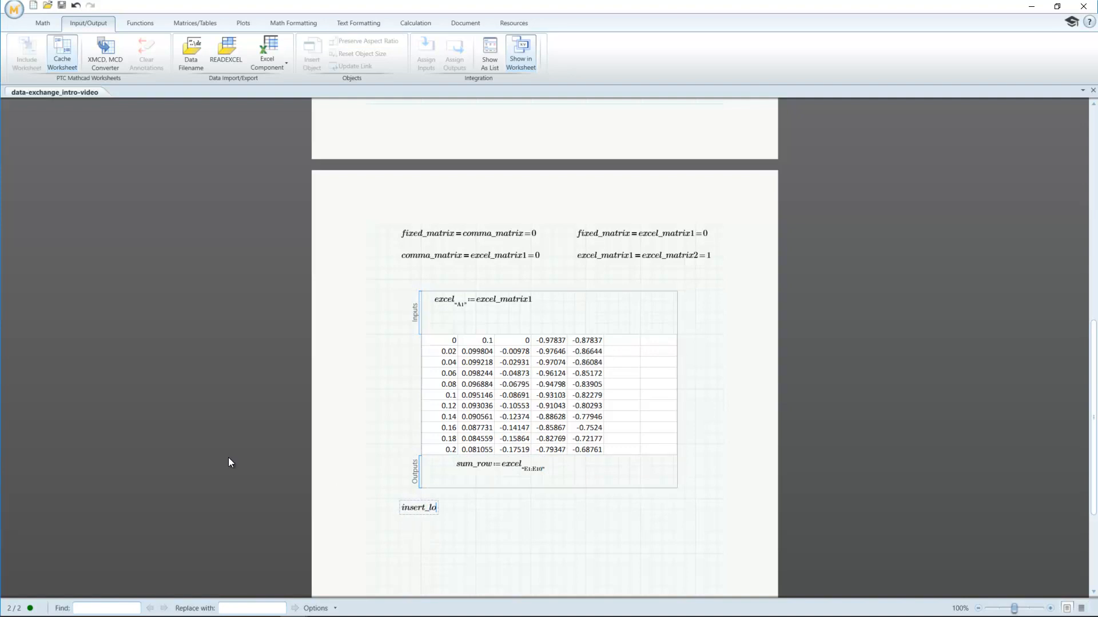
pyautogui.write('c:')
pyautogui.write(':"[1]')
pyautogui.write('E47”')
pyautogui.press('Return')
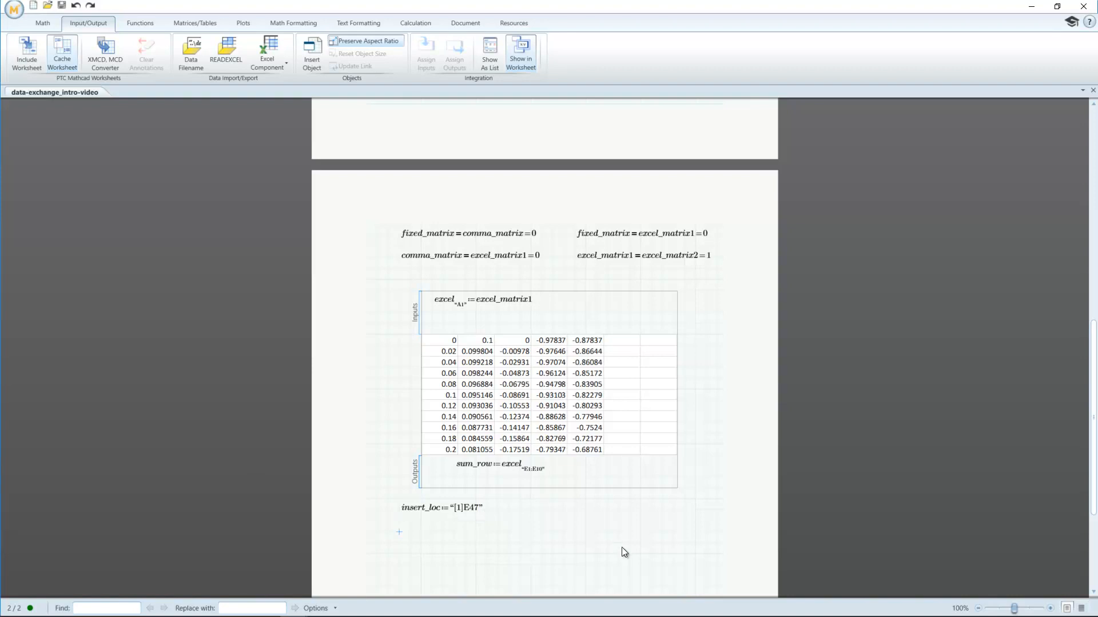
pyautogui.write('sum_row=')
pyautogui.scroll(-4, 854, 461)
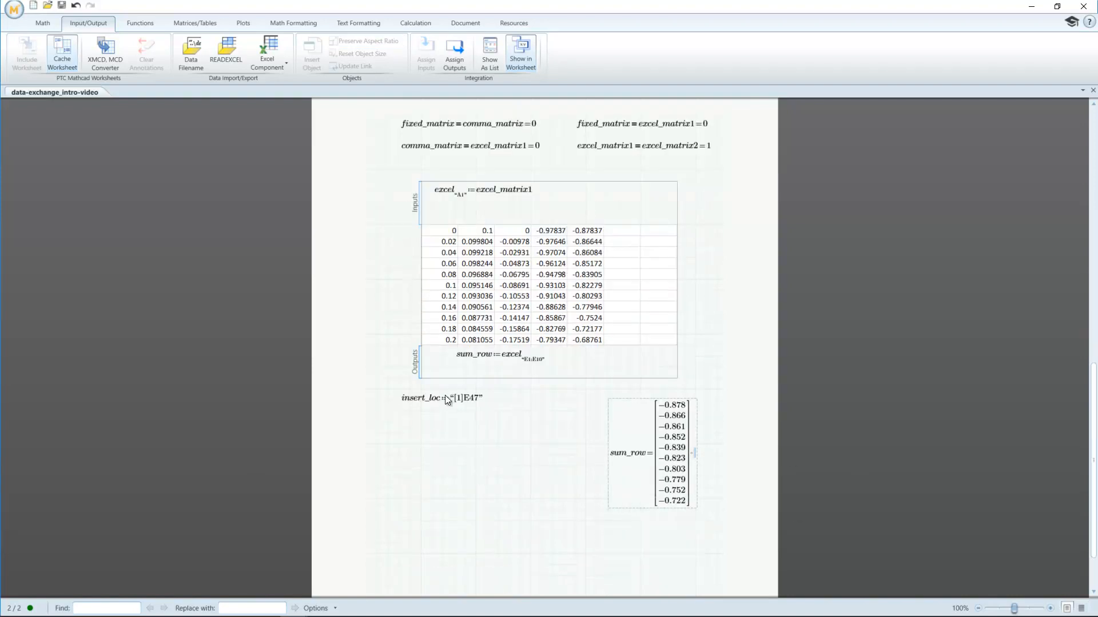
# Define out as WRITEEXCEL("demo-data.xlsx", sum_row, insert_loc) below the insert_loc definition
pyautogui.click(400, 423)
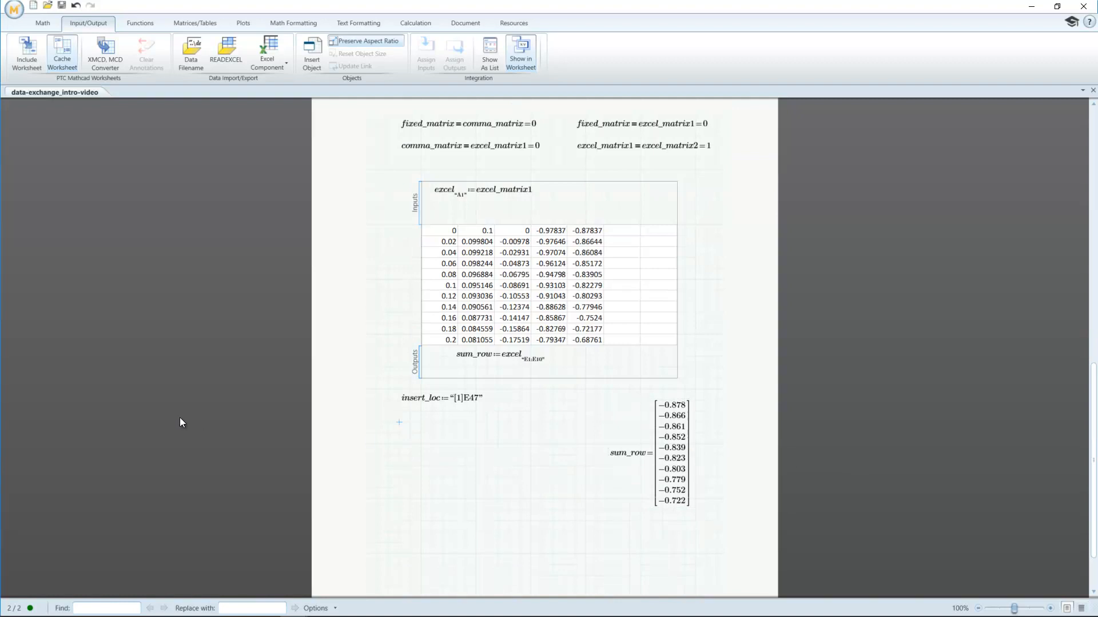
pyautogui.write('out::WRITEEXCEL')
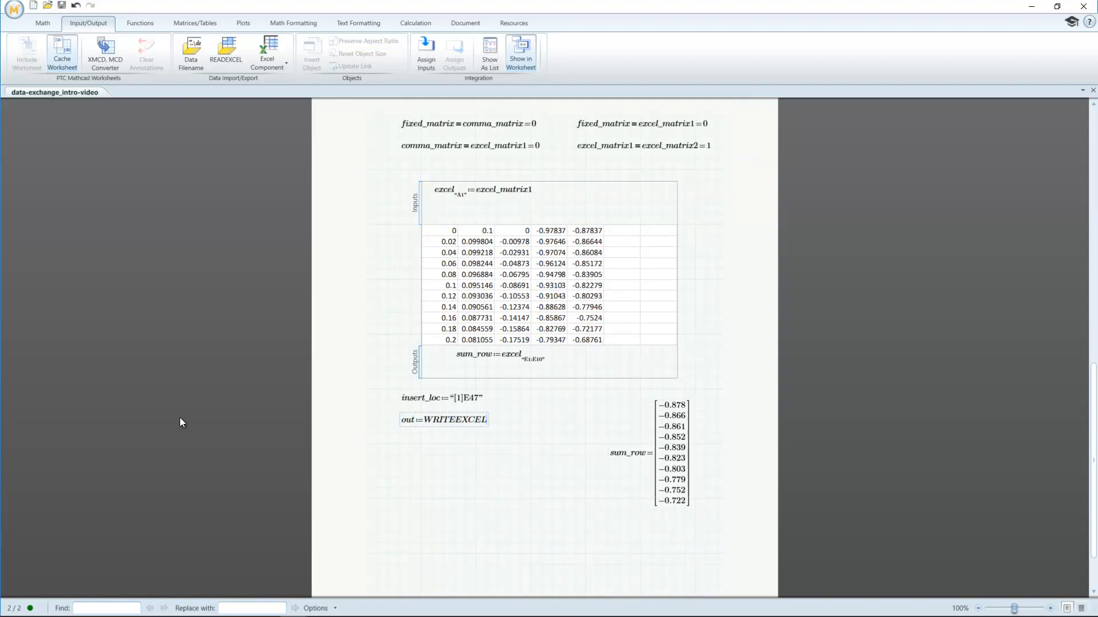
pyautogui.write('(')
pyautogui.write('"')
pyautogui.scroll(1, 180, 424)
pyautogui.write('demo-data.xlsx”)')
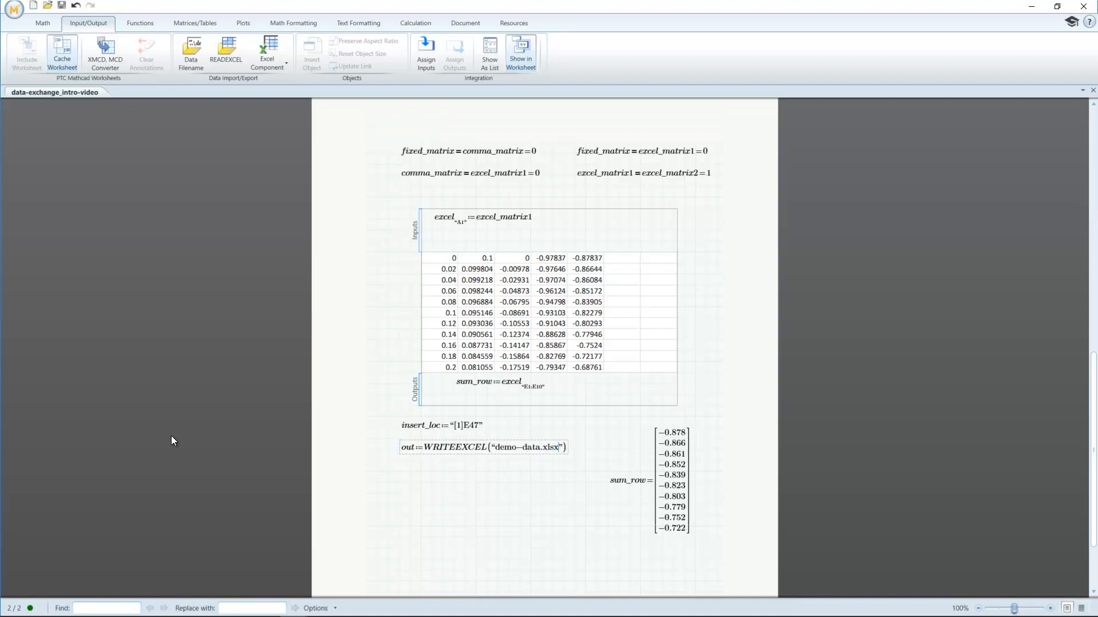
pyautogui.press('Right')
pyautogui.write(',sum_row,insert_loc')
pyautogui.press('Return')
# Switch to demo-data.xlsx in Excel and check the exported values in cells E47 to E56
pyautogui.moveTo(127, 614)
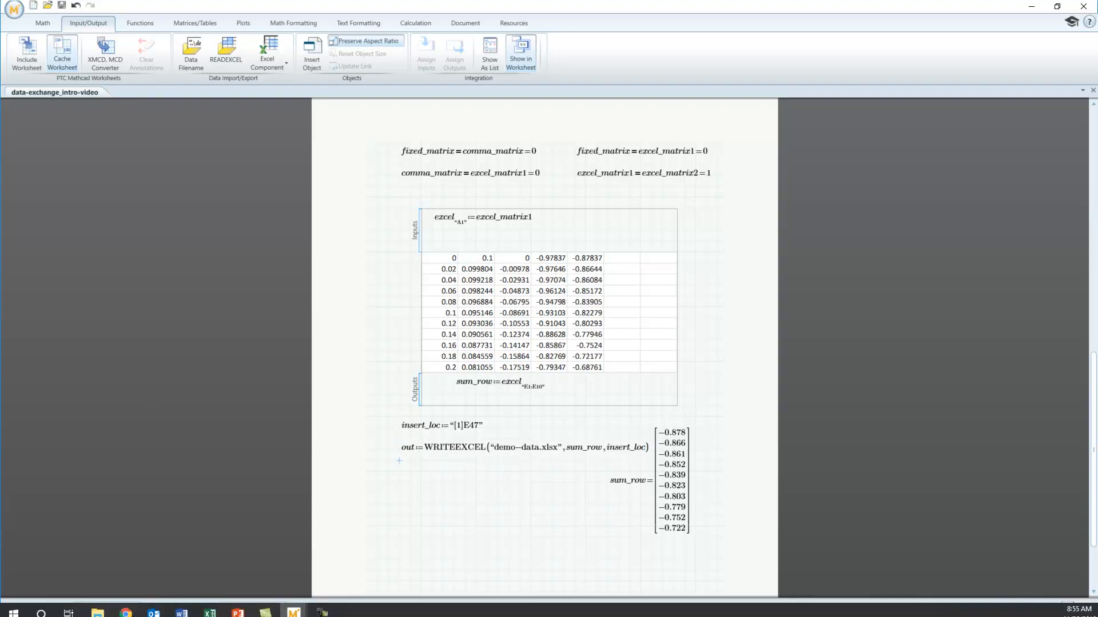
pyautogui.click(205, 609)
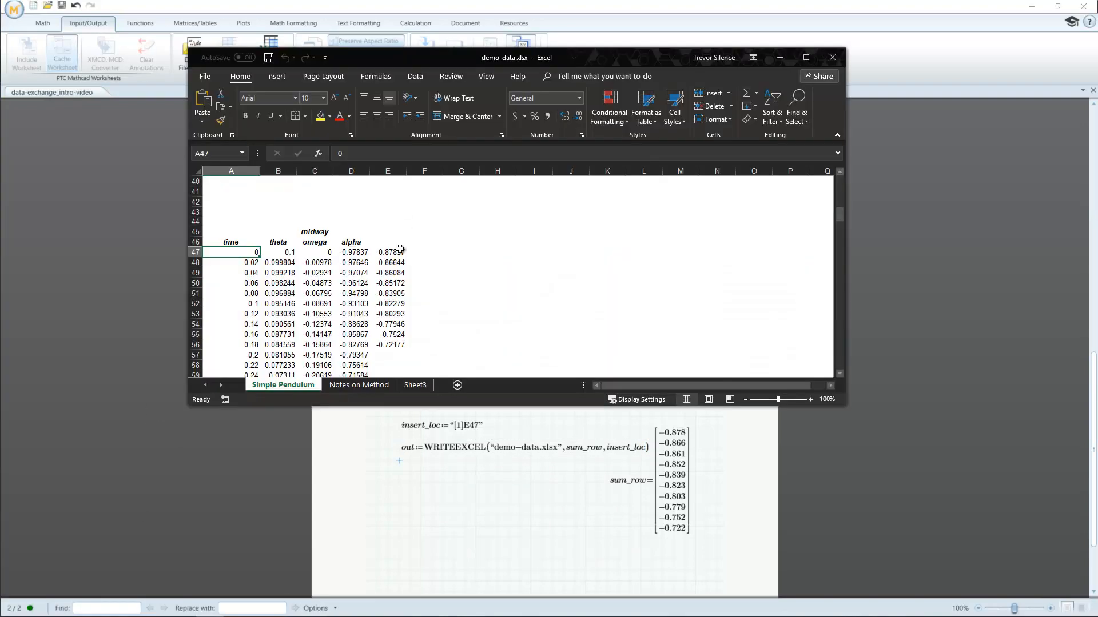
pyautogui.moveTo(397, 252); pyautogui.dragTo(395, 342)
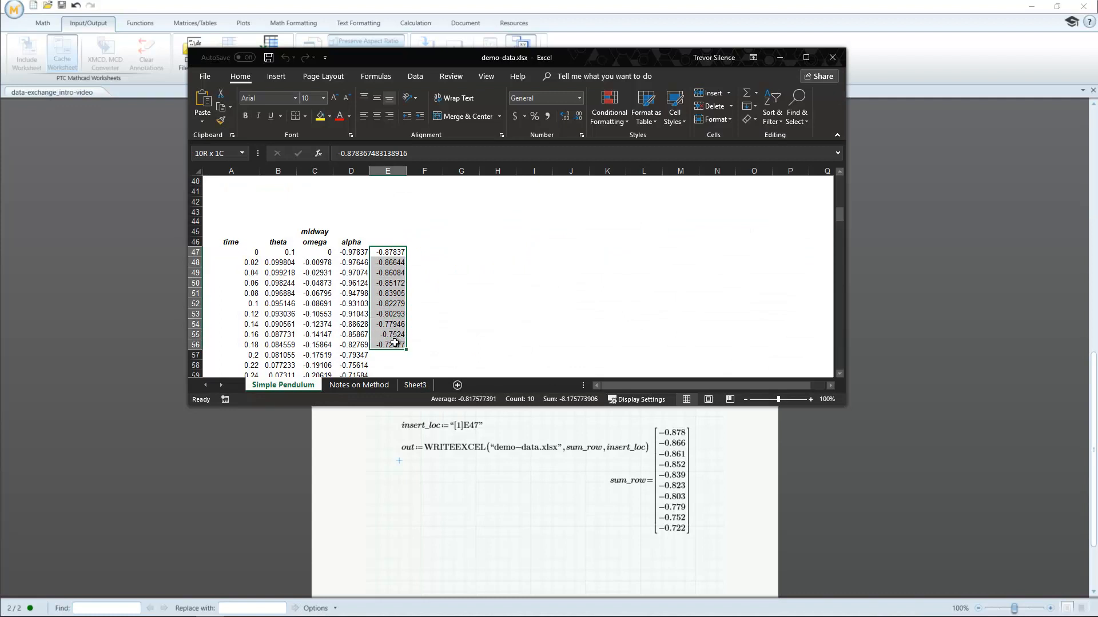